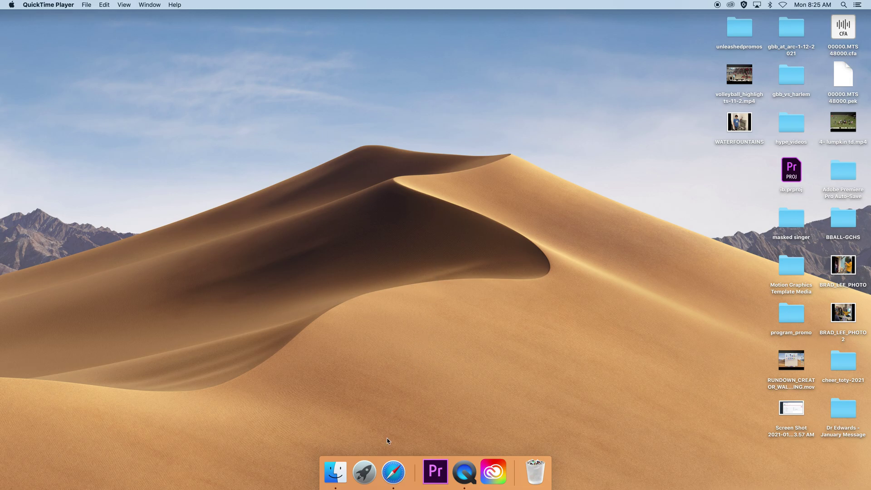
# - Open Launchpad and page through the app grid to locate Adobe Premiere Pro 2020
pyautogui.click(365, 472)
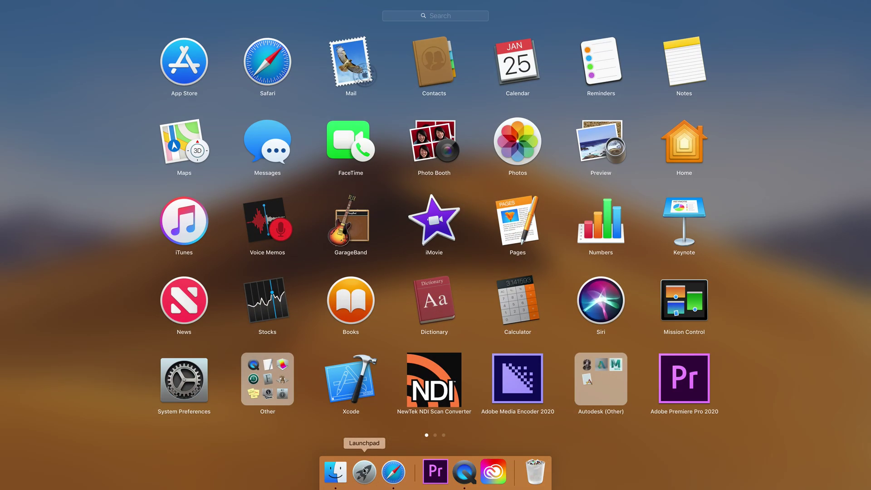
pyautogui.hscroll(5, 606, 338)
pyautogui.hscroll(-3, 521, 343)
pyautogui.hscroll(-3, 635, 390)
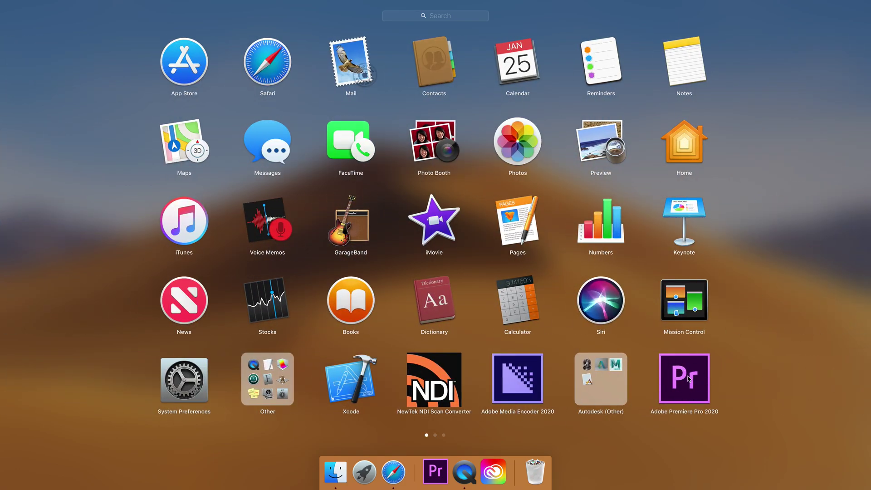
# - Launch Adobe Premiere Pro 2020 and enter the school e-mail address to continue sign-in
pyautogui.click(688, 379)
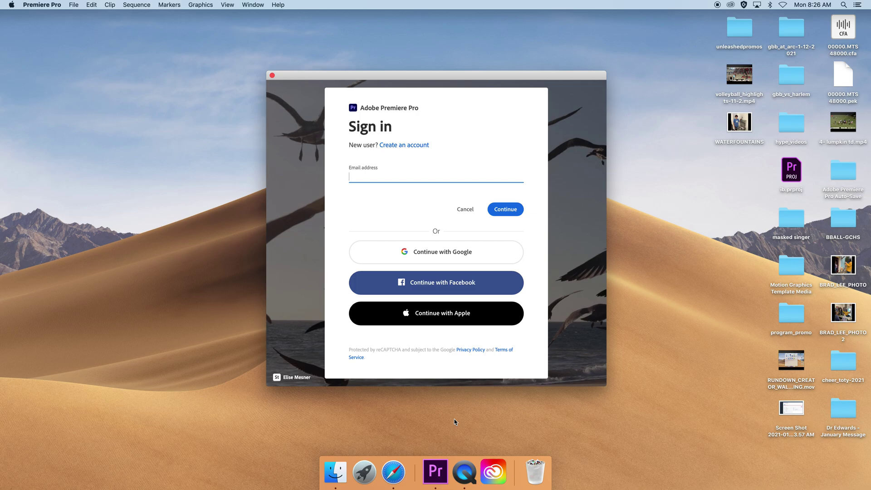
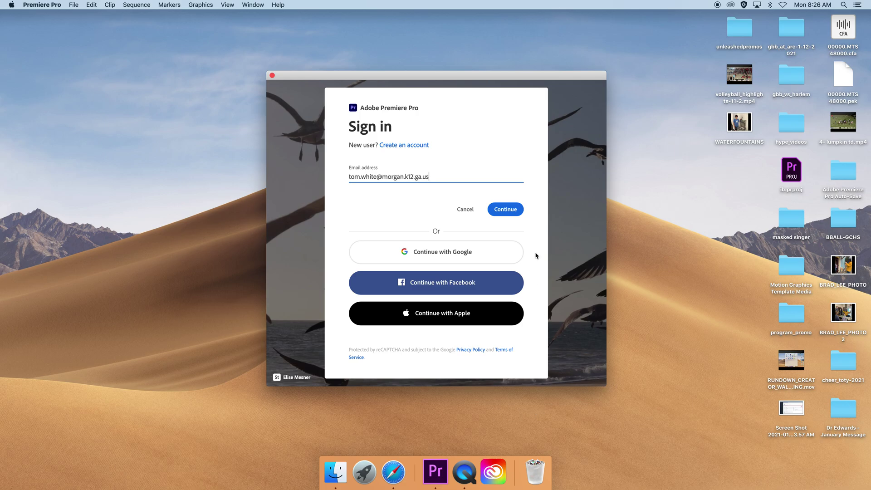
pyautogui.click(514, 211)
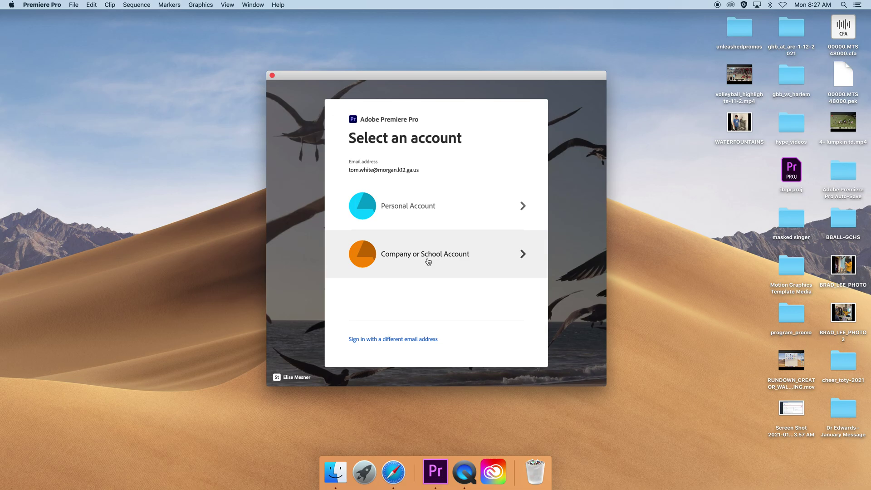
# - Choose Company or School Account, pick the school Google account, and sign in with its password
pyautogui.click(428, 261)
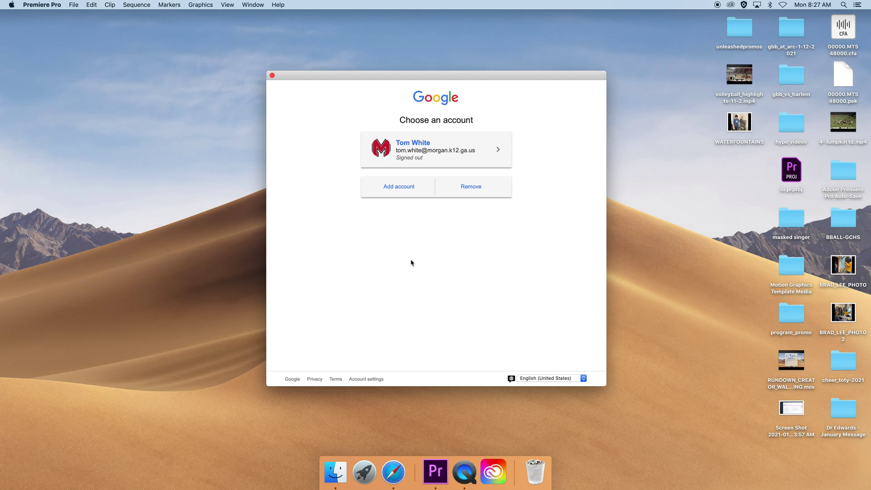
pyautogui.click(417, 144)
pyautogui.write('•••••••••••')
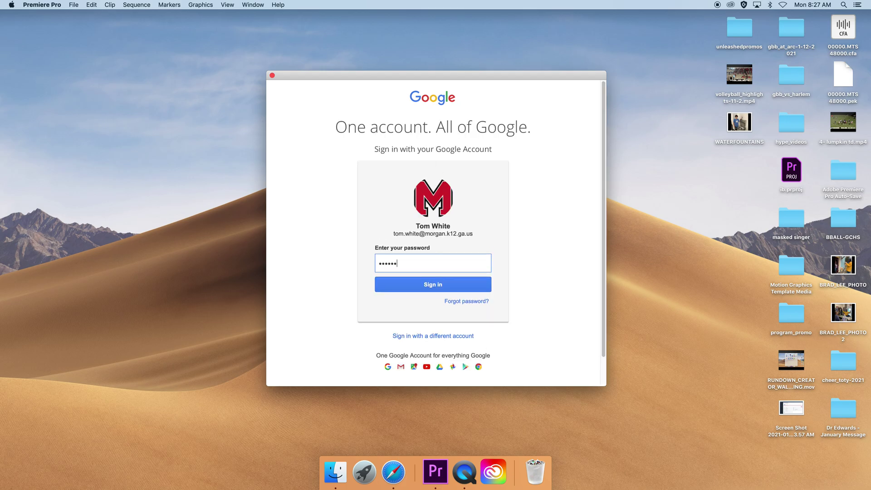
pyautogui.click(430, 284)
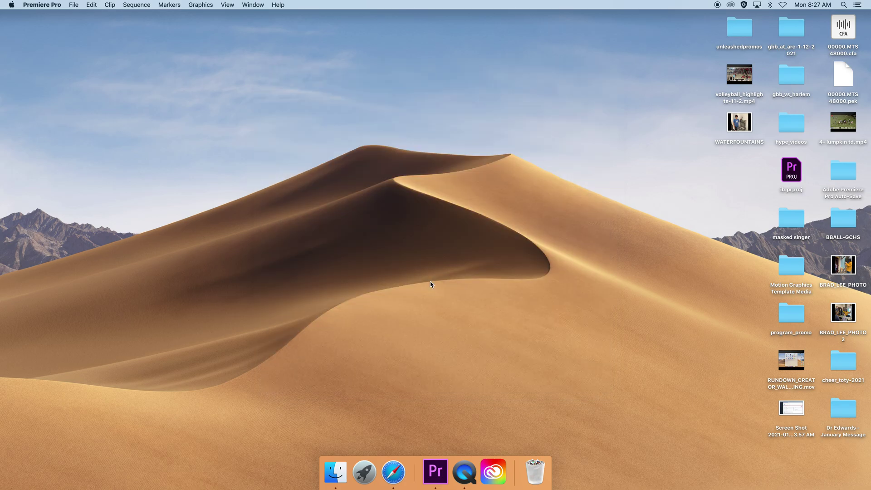
# - Bring up Premiere's Home screen, dismiss the feature tour popup, and start a New Project
pyautogui.click(437, 471)
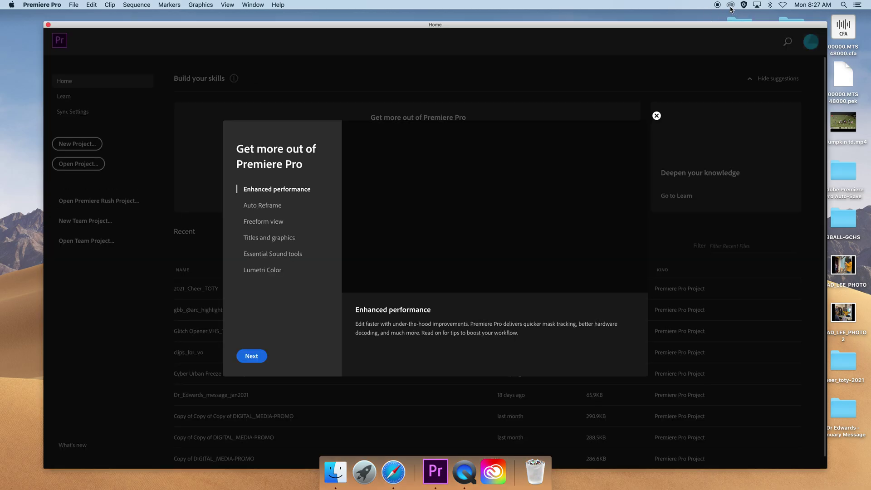
pyautogui.click(657, 116)
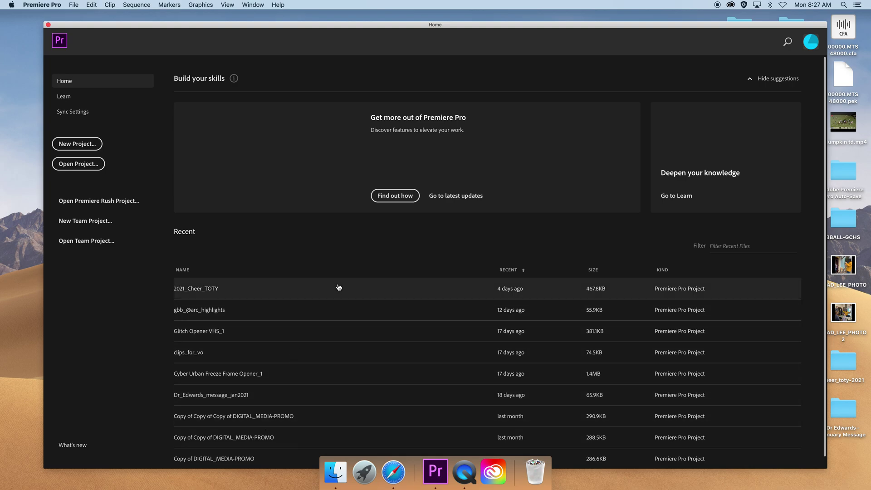
pyautogui.click(90, 149)
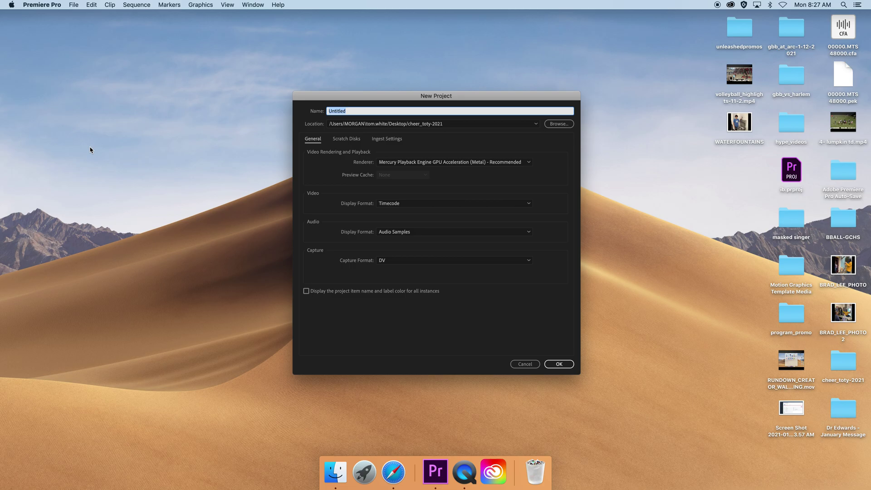
# - Name the project 'spring avtf 1 training', set its location to Desktop, and create it
pyautogui.write('spring avtf 1')
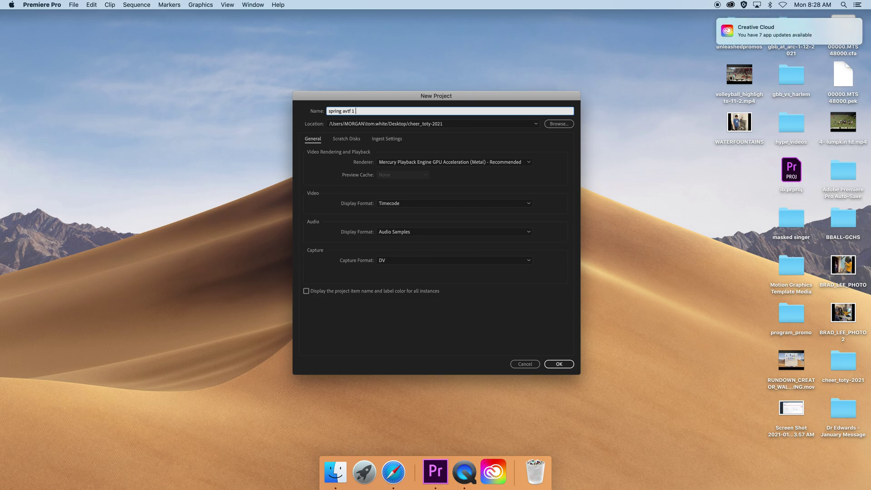
pyautogui.write(' training')
pyautogui.click(556, 124)
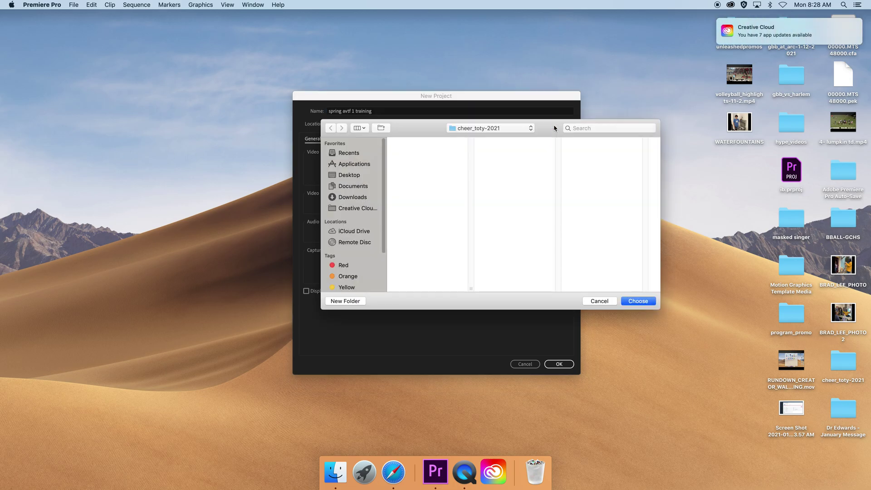
pyautogui.click(349, 175)
pyautogui.click(635, 302)
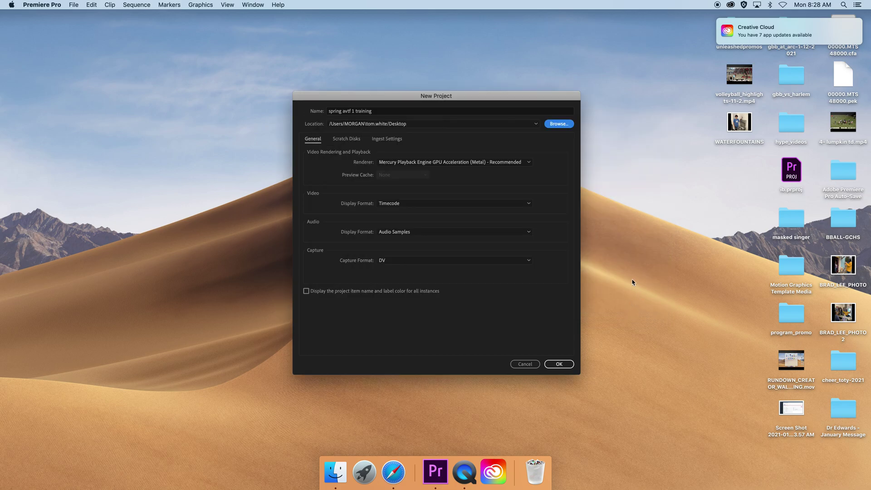
pyautogui.click(565, 364)
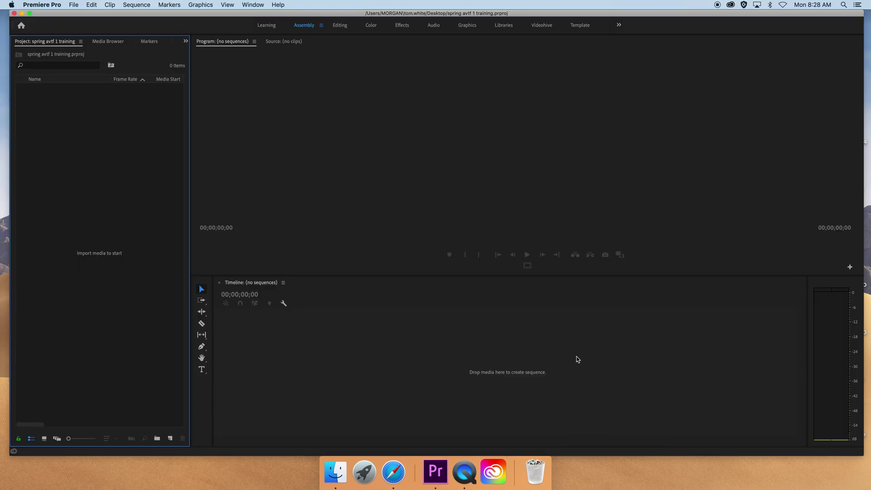
# - Switch to the Learning workspace and back to Assembly, then close Home and hide Premiere
pyautogui.click(266, 25)
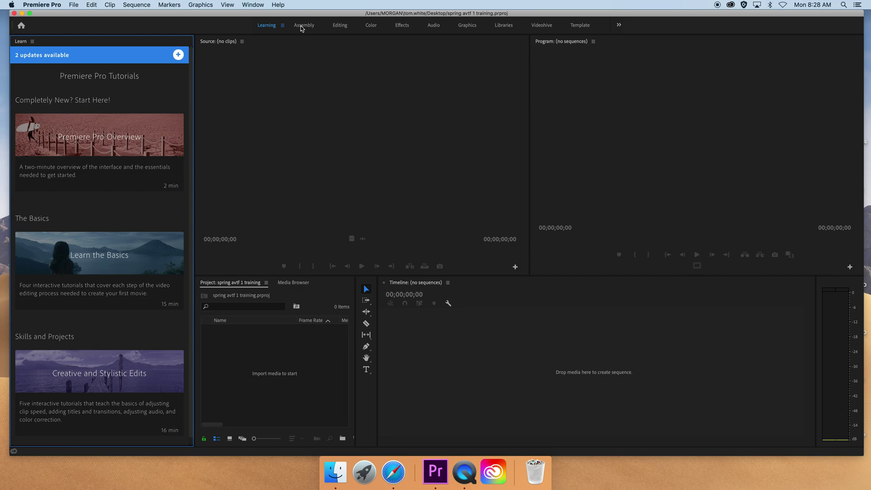
pyautogui.click(301, 27)
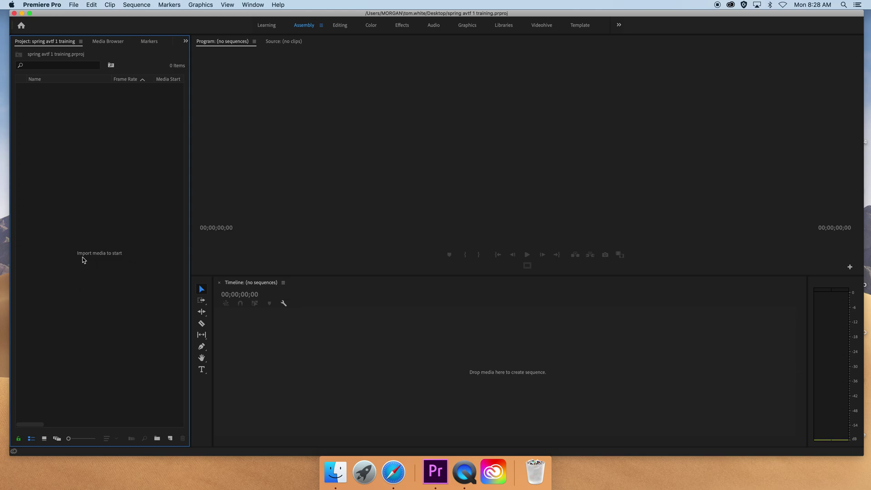
pyautogui.click(351, 138)
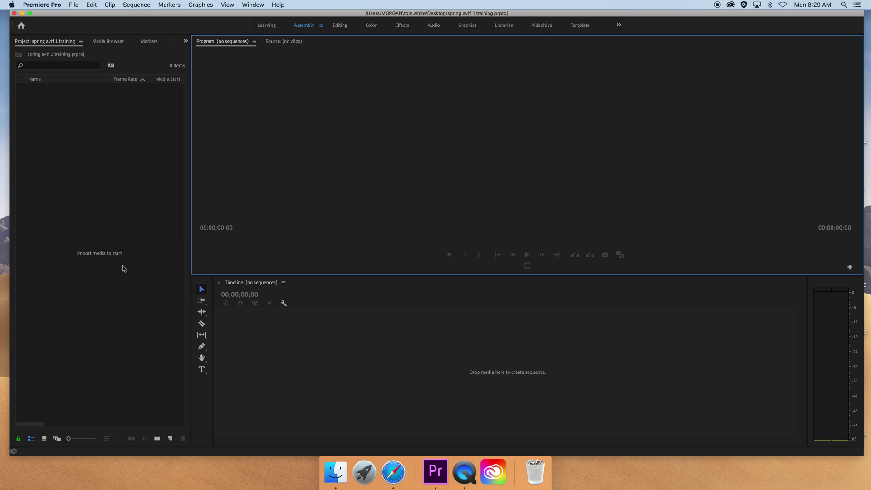
pyautogui.click(22, 23)
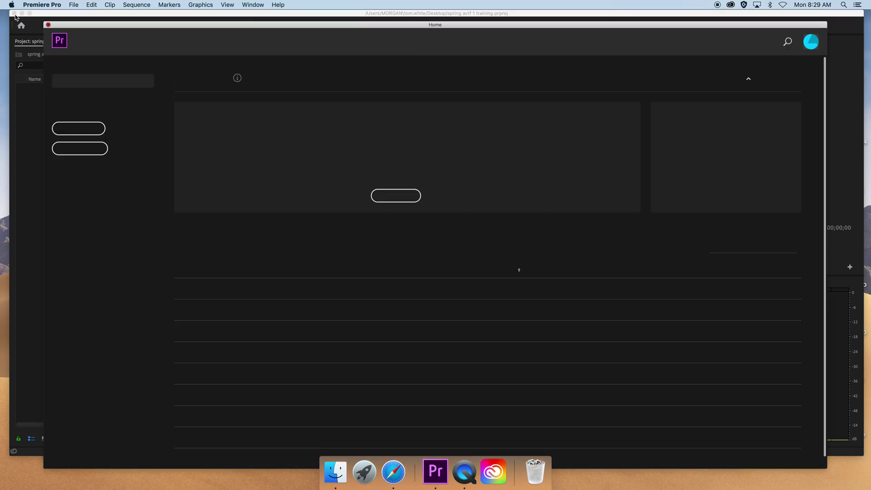
pyautogui.click(22, 13)
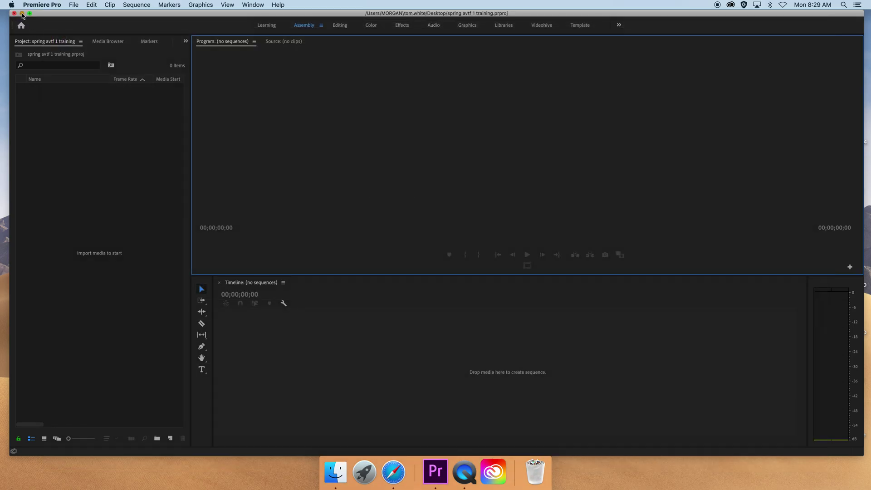
# - Open Finder and look over the recent fmx_remix-2.mp4 and y2mate video files
pyautogui.click(322, 473)
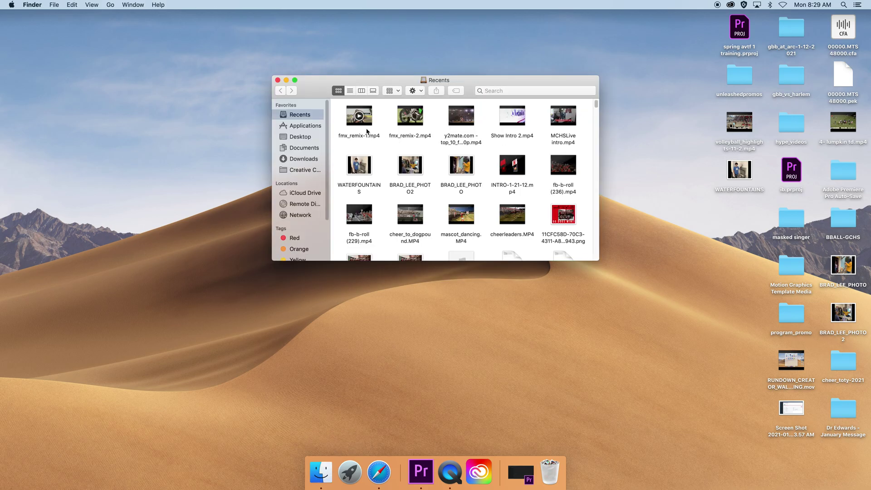
pyautogui.click(410, 116)
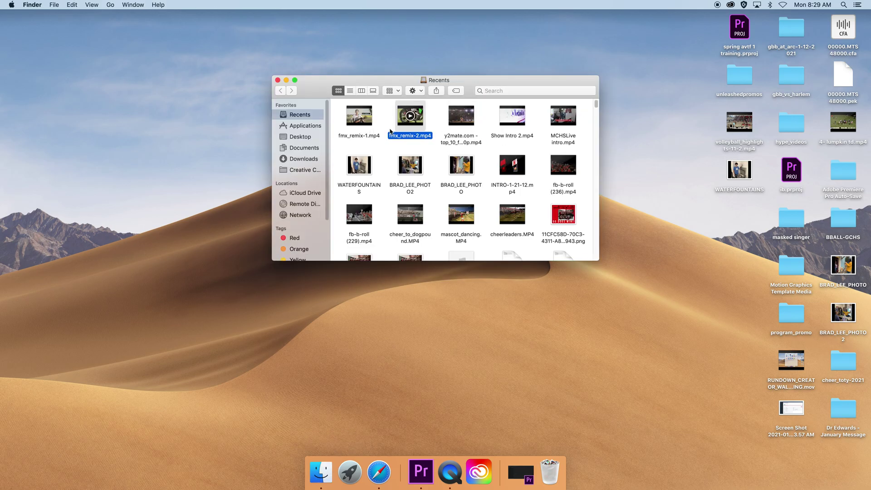
pyautogui.click(440, 130)
pyautogui.click(450, 126)
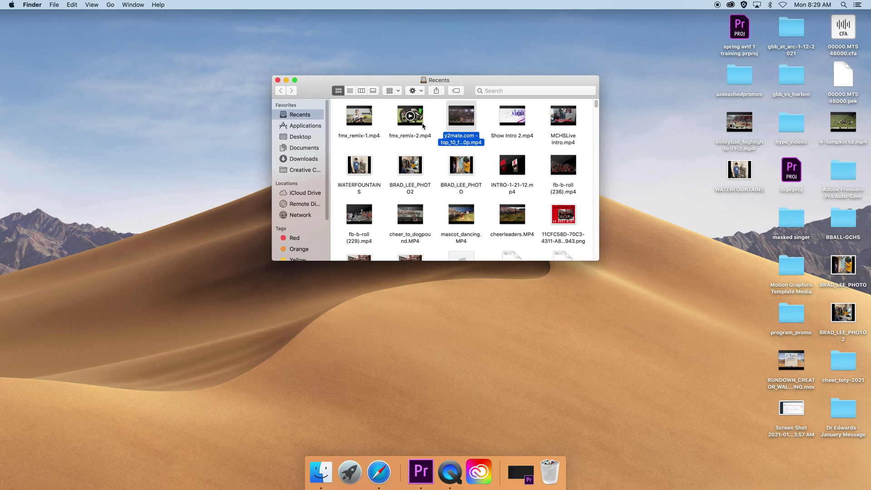
pyautogui.click(414, 130)
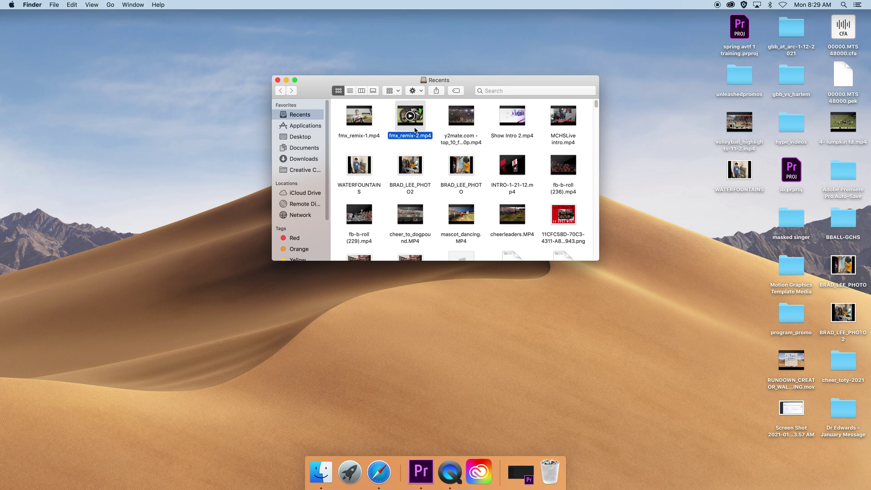
# - Show the Downloads folder sorted by Date Modified with the newest files first
pyautogui.click(517, 476)
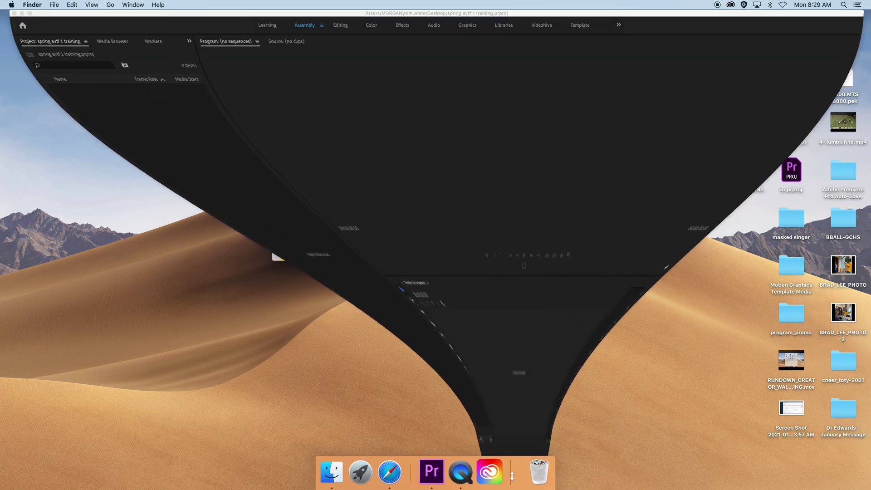
pyautogui.click(336, 475)
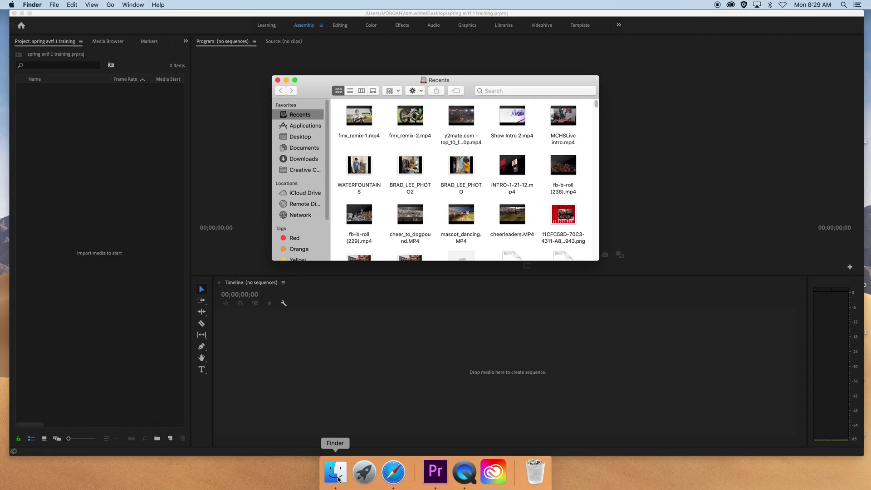
pyautogui.click(22, 13)
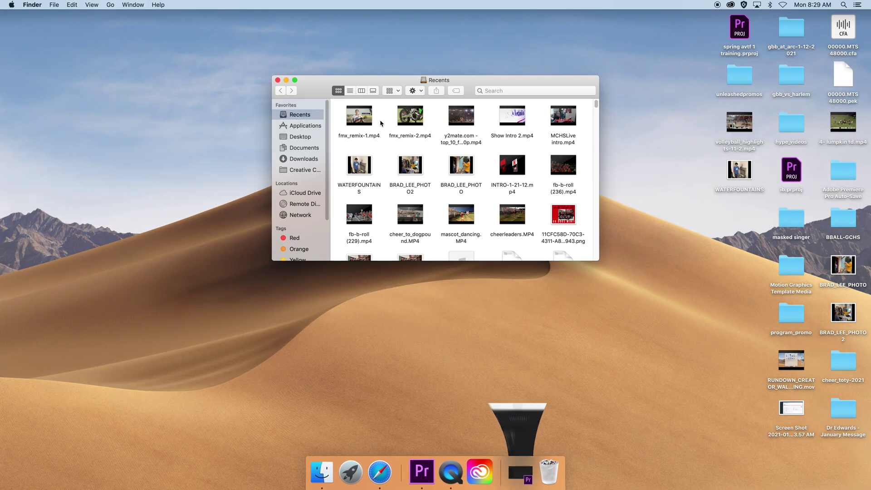
pyautogui.click(305, 160)
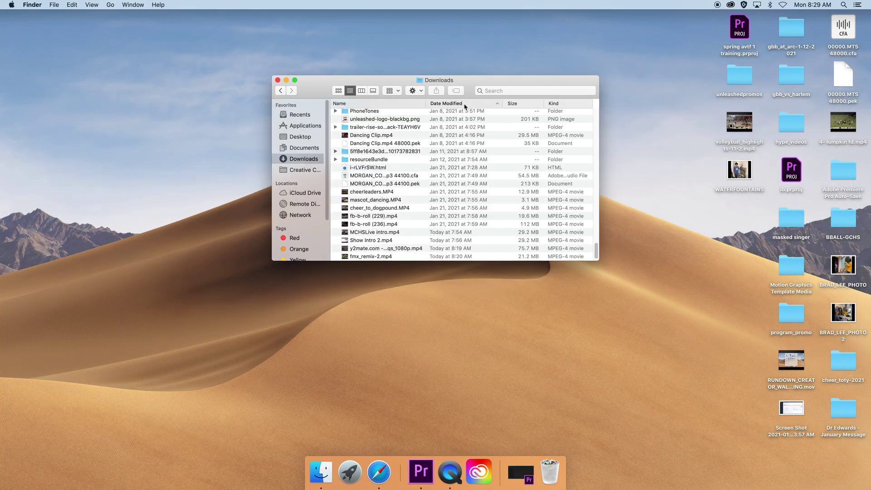
pyautogui.click(464, 104)
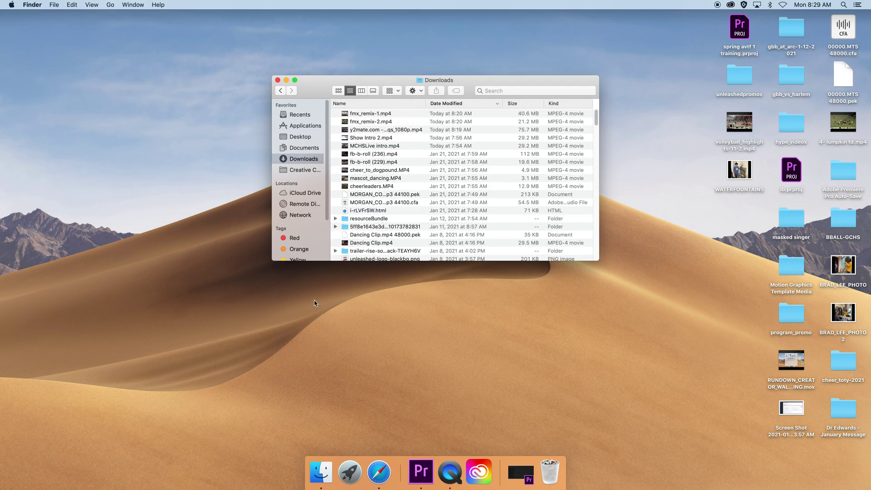
# - Create a new desktop folder named fmx_remix
pyautogui.rightClick(602, 299)
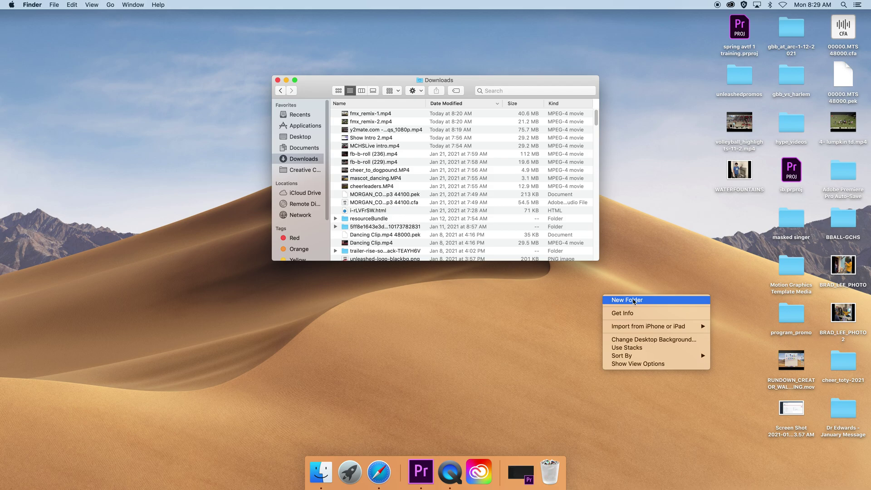
pyautogui.click(633, 301)
pyautogui.write('fmx_remiz')
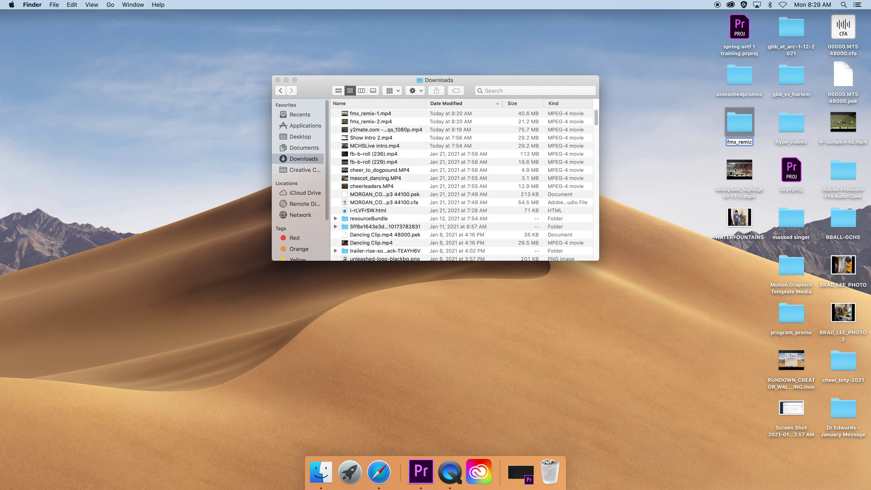
pyautogui.press('BackSpace')
pyautogui.write('x')
pyautogui.press('Return')
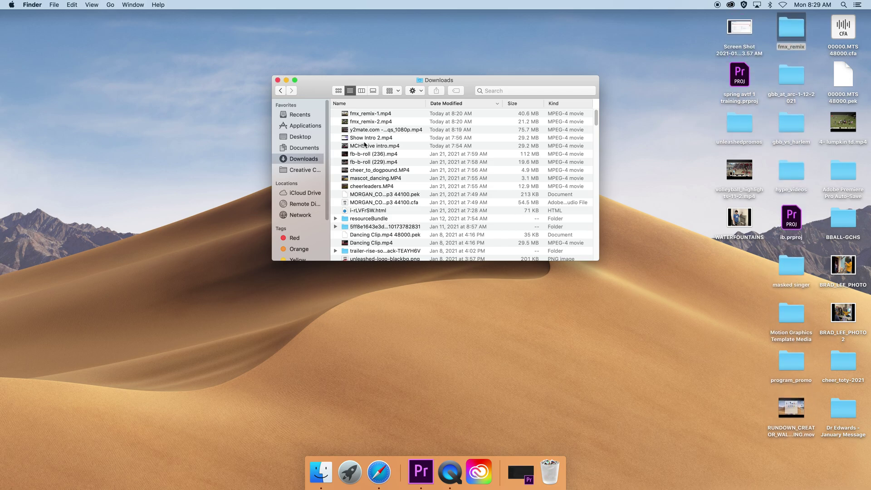
# - Move fmx_remix-1.mp4, fmx_remix-2.mp4 and the y2mate video into the fmx_remix folder
pyautogui.click(373, 115)
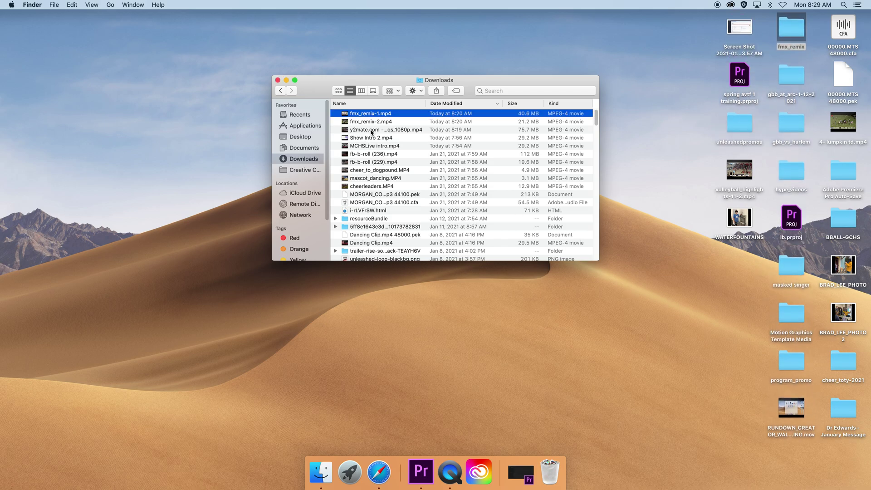
pyautogui.keyDown('shift'); pyautogui.click(373, 129); pyautogui.keyUp('shift')
pyautogui.moveTo(369, 116); pyautogui.dragTo(731, 78)
pyautogui.click(475, 79)
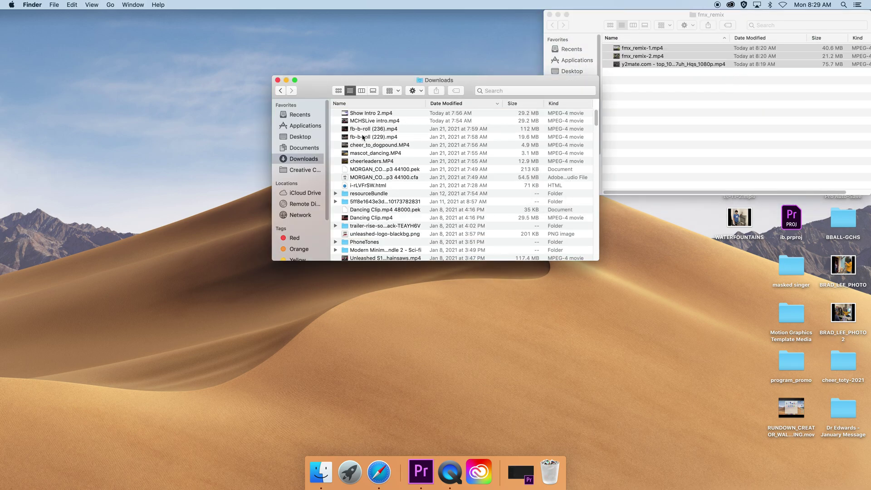
# - Trash all remaining Downloads files, close Downloads, and return to the Premiere project
pyautogui.click(385, 116)
pyautogui.press('super+a')
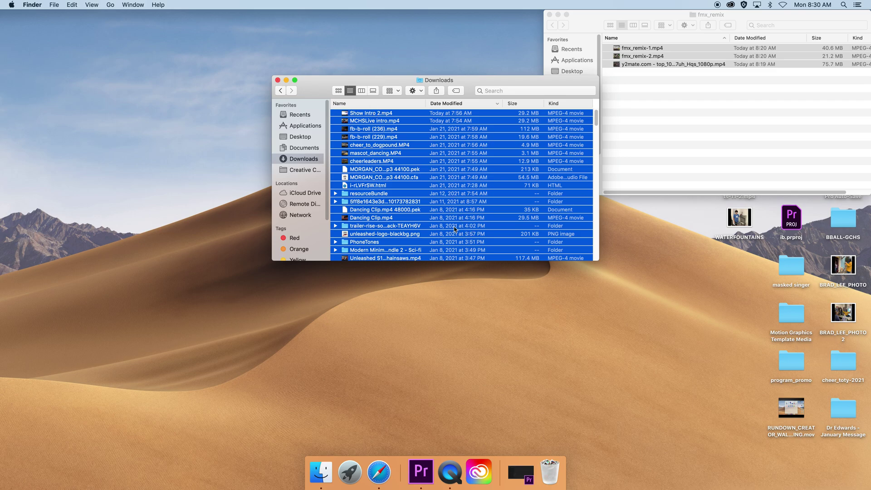
pyautogui.moveTo(451, 229); pyautogui.dragTo(537, 463)
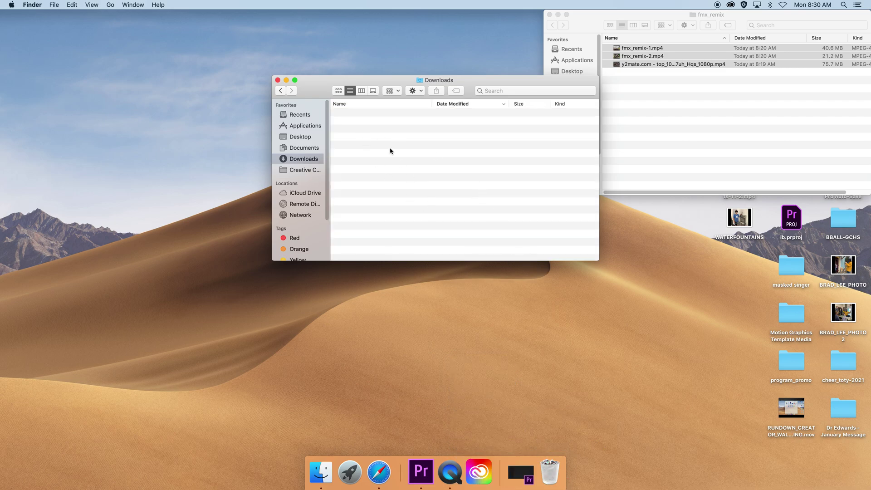
pyautogui.click(278, 80)
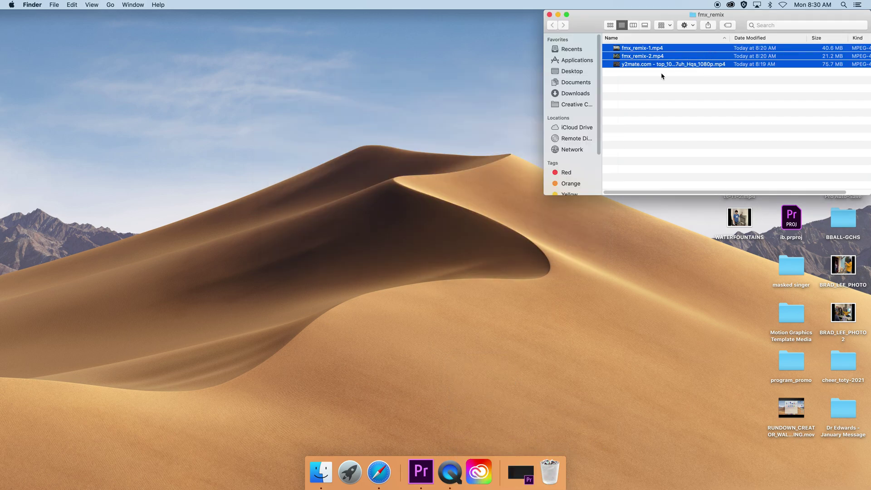
pyautogui.click(517, 472)
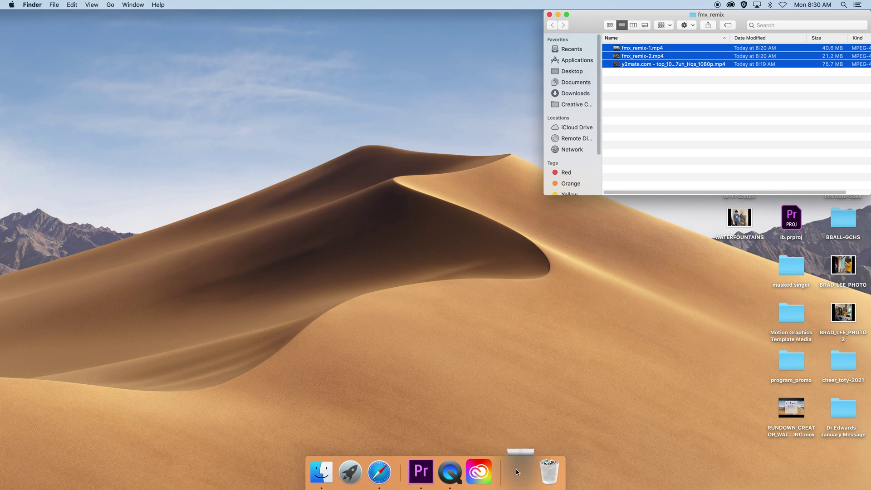
# - Save As the project into the Desktop fmx_remix folder
pyautogui.click(76, 6)
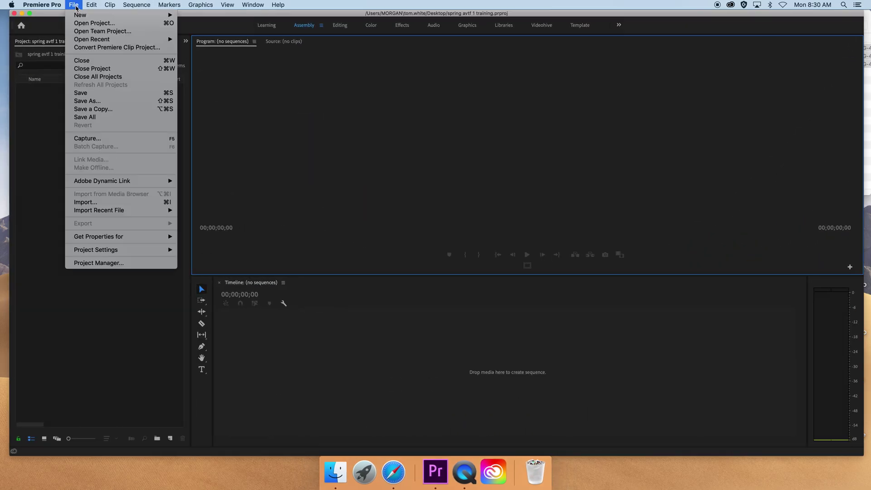
pyautogui.click(125, 101)
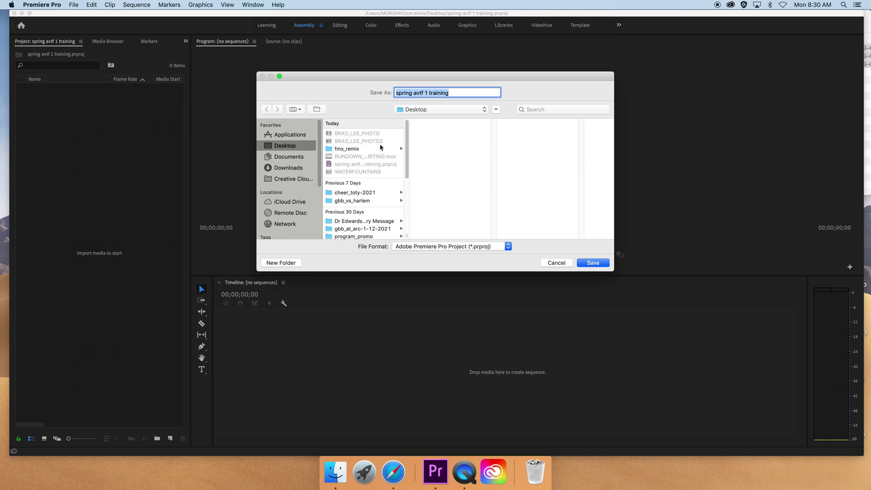
pyautogui.click(356, 148)
pyautogui.click(598, 266)
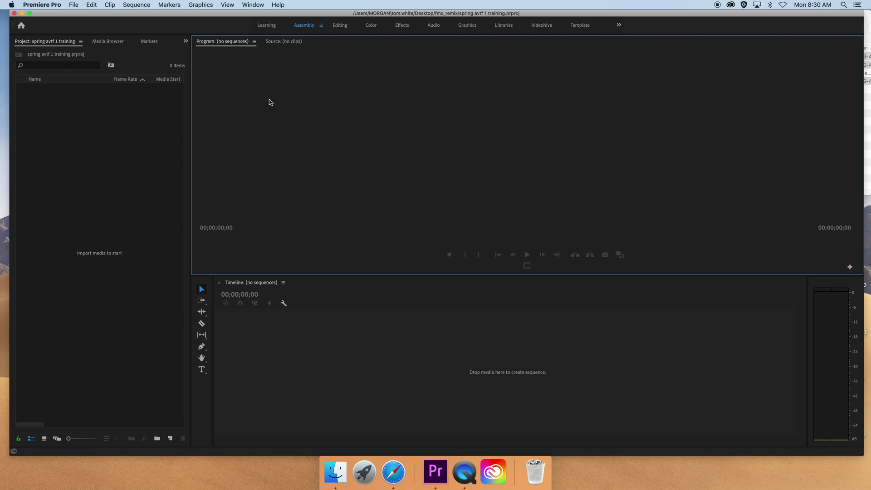
# - Confirm in Finder that spring avtf 1 training.prproj sits beside the clips, then return to Premiere
pyautogui.click(337, 461)
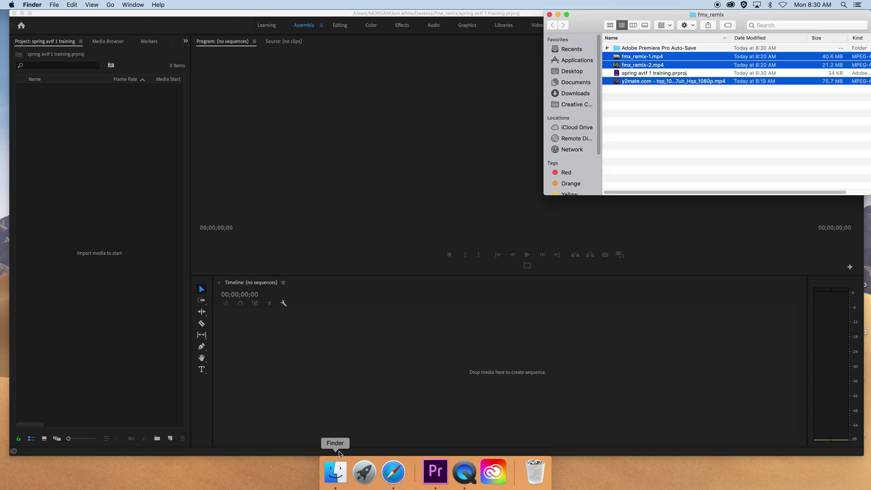
pyautogui.click(642, 110)
pyautogui.click(661, 74)
pyautogui.click(666, 82)
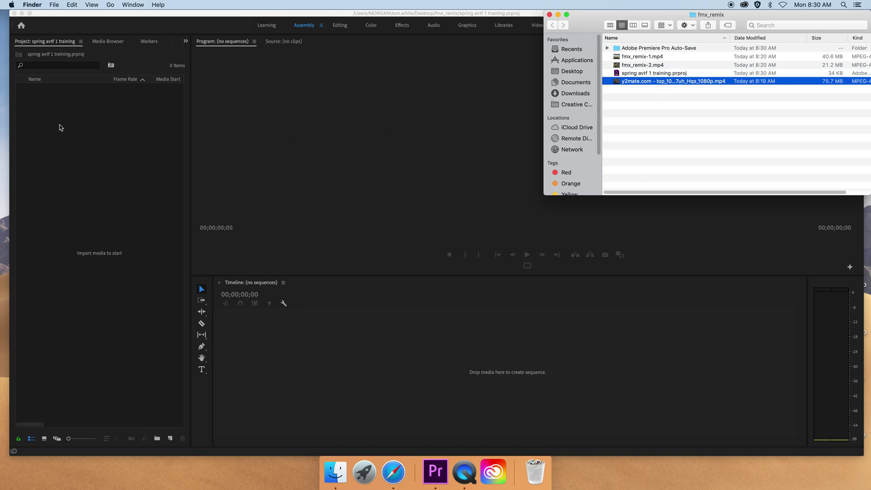
pyautogui.click(61, 127)
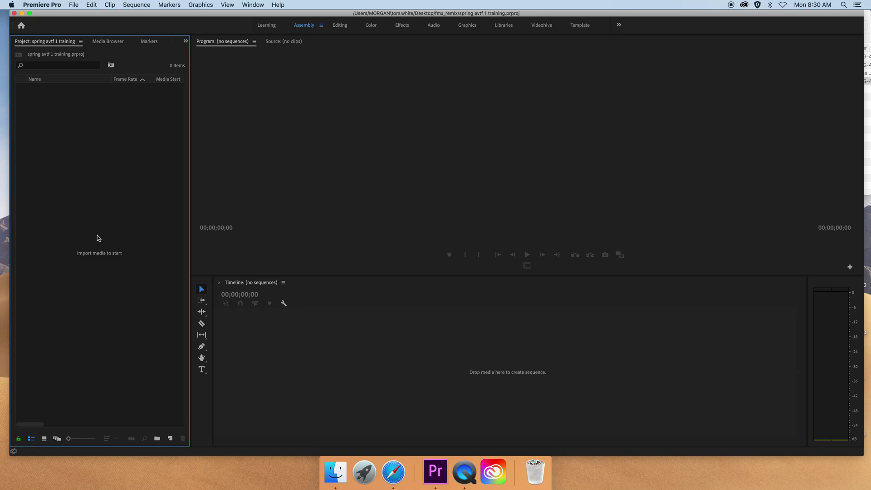
# - Open the import browser at Desktop > fmx_remix and begin selecting the MP4 clips
pyautogui.doubleClick(104, 201)
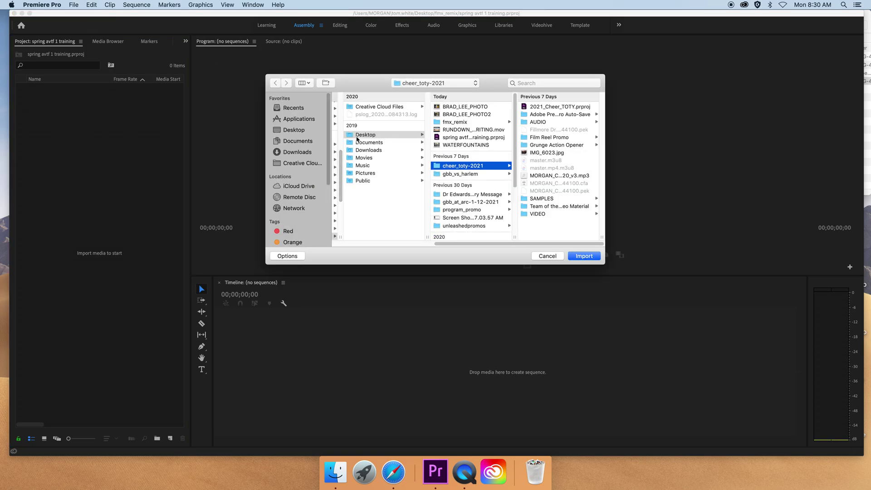
pyautogui.click(363, 136)
pyautogui.click(458, 121)
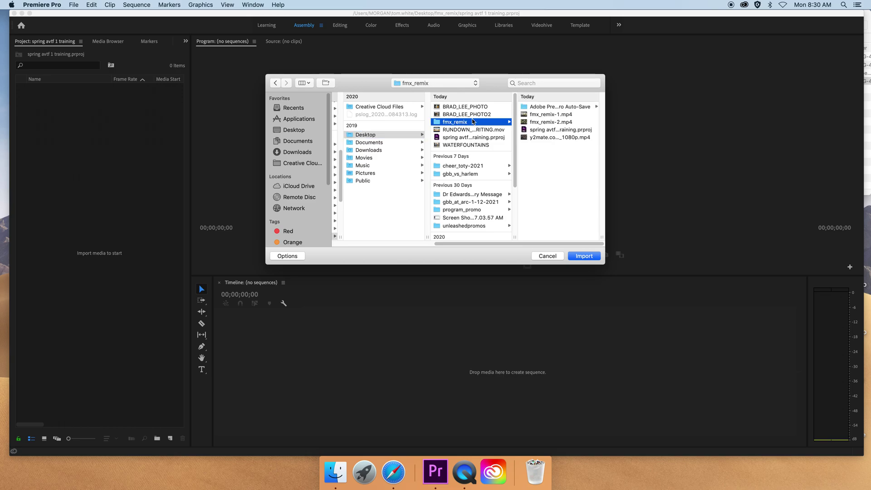
pyautogui.click(546, 116)
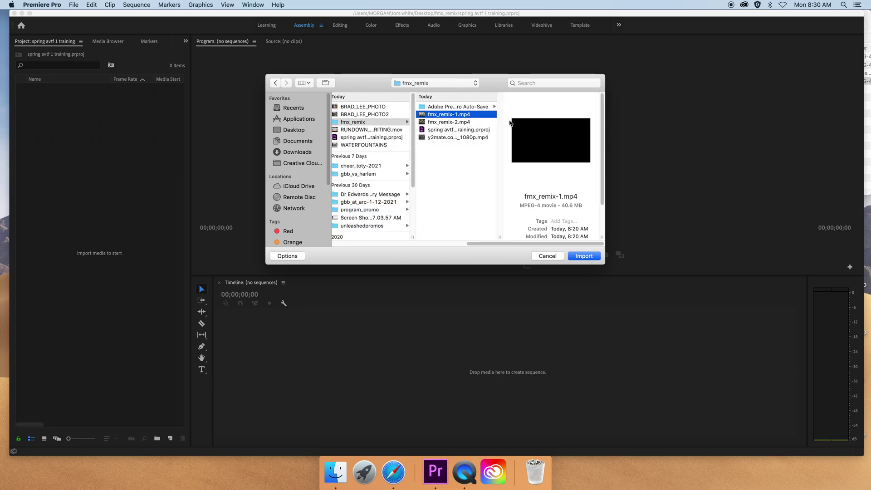
pyautogui.rightClick(466, 123)
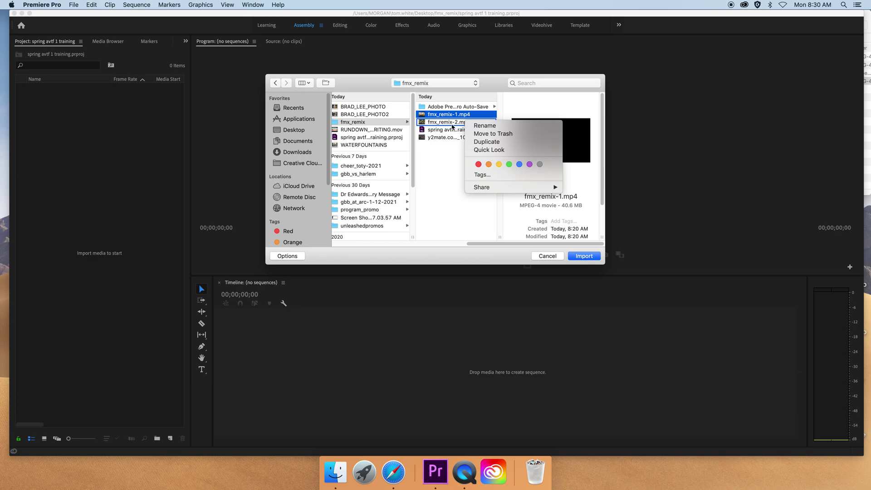
pyautogui.click(452, 126)
pyautogui.keyDown('shift'); pyautogui.click(452, 123); pyautogui.keyUp('shift')
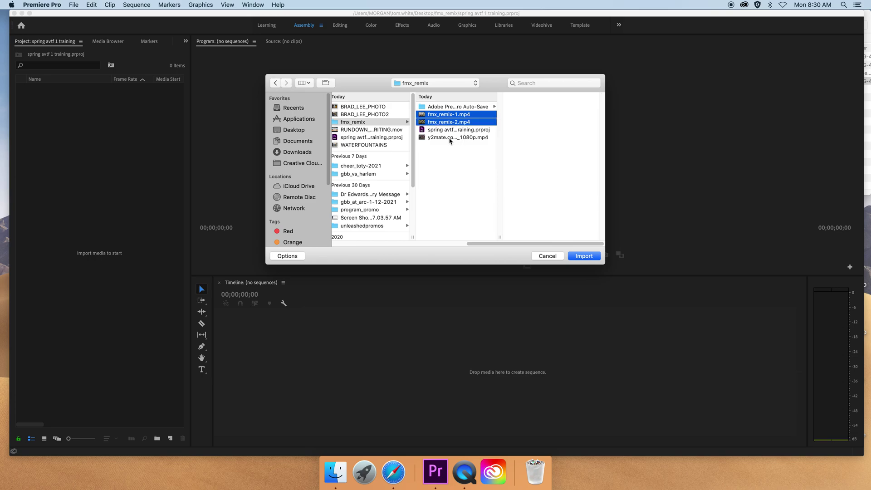
# - Select fmx_remix-1.mp4, fmx_remix-2.mp4 and the y2mate video, excluding the .prproj, and import them
pyautogui.keyDown('shift'); pyautogui.click(450, 138); pyautogui.keyUp('shift')
pyautogui.rightClick(451, 132)
pyautogui.click(446, 148)
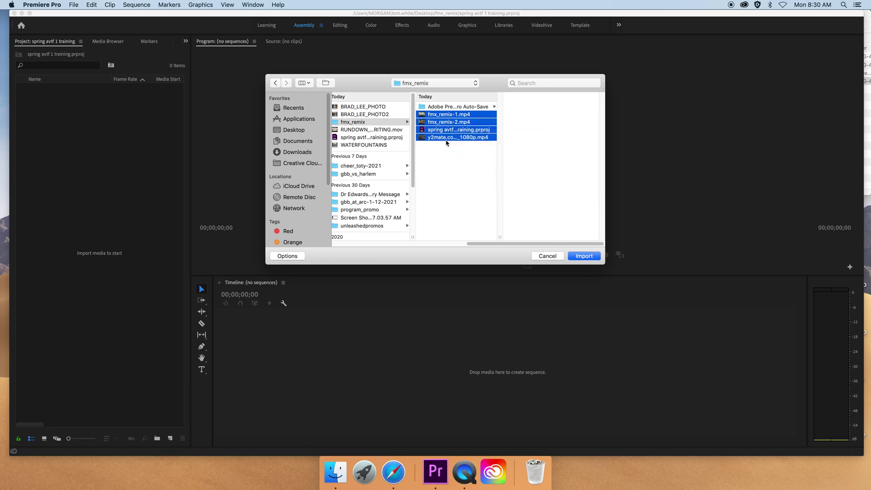
pyautogui.click(445, 150)
pyautogui.click(449, 114)
pyautogui.keyDown('shift'); pyautogui.click(452, 123); pyautogui.keyUp('shift')
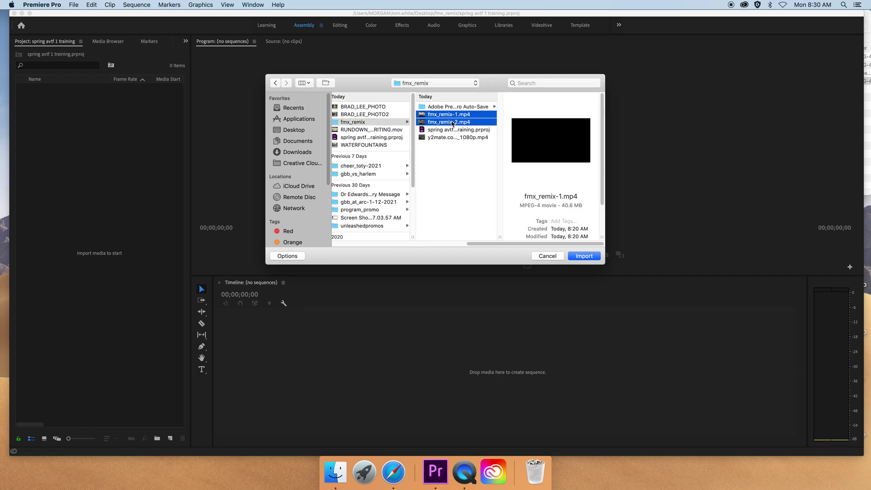
pyautogui.keyDown('super'); pyautogui.click(455, 138); pyautogui.keyUp('super')
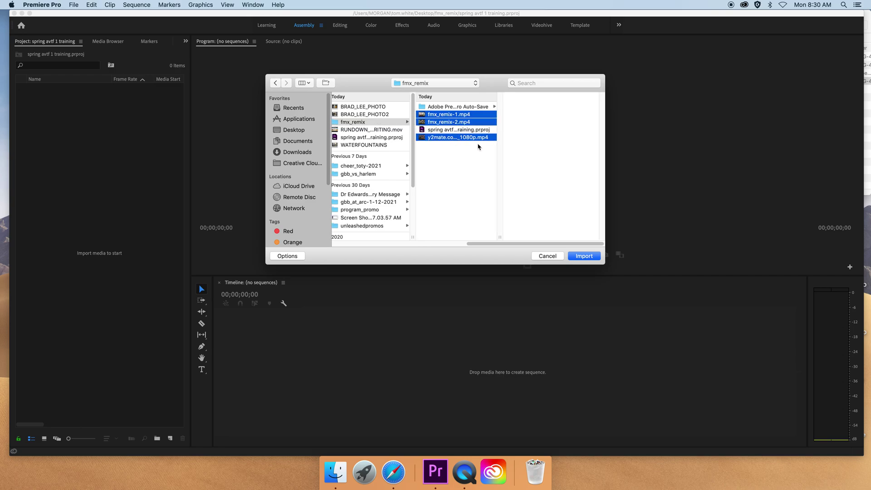
pyautogui.click(585, 256)
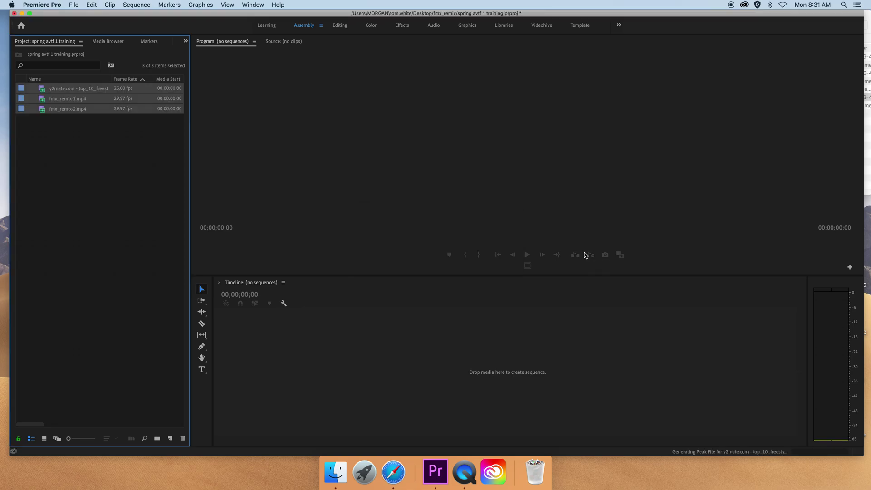
# - Show the three imported clips as Icon View thumbnails, then bring up New Sequence with Cmd+N
pyautogui.click(126, 183)
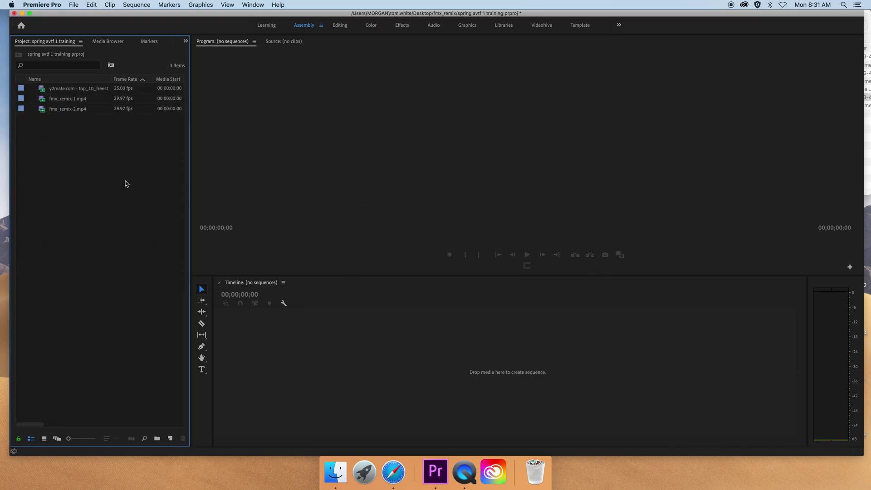
pyautogui.click(71, 91)
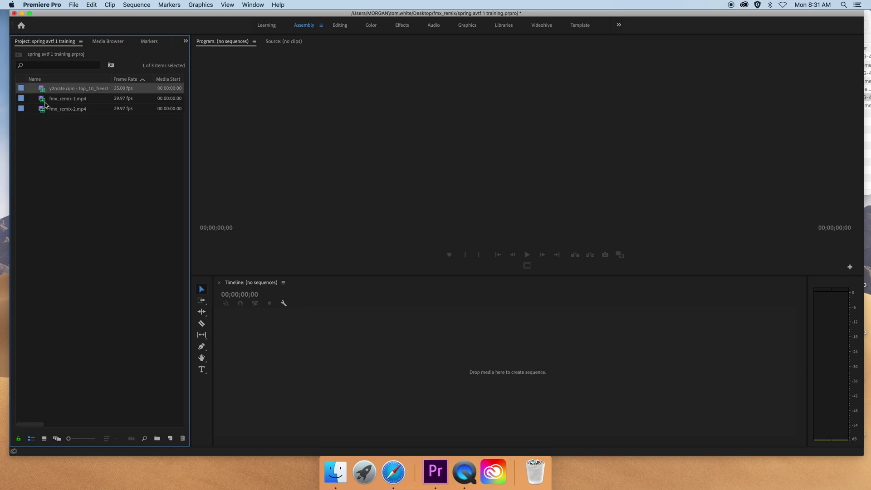
pyautogui.click(44, 100)
pyautogui.click(45, 438)
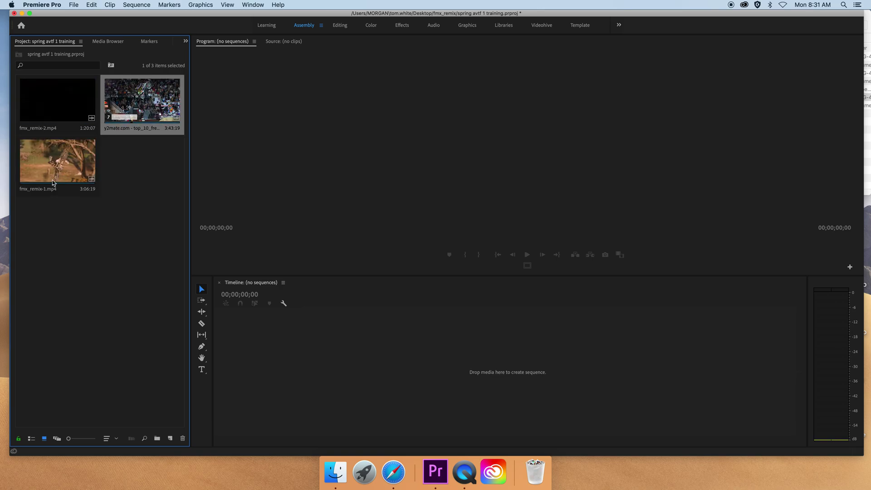
pyautogui.click(54, 120)
pyautogui.click(126, 119)
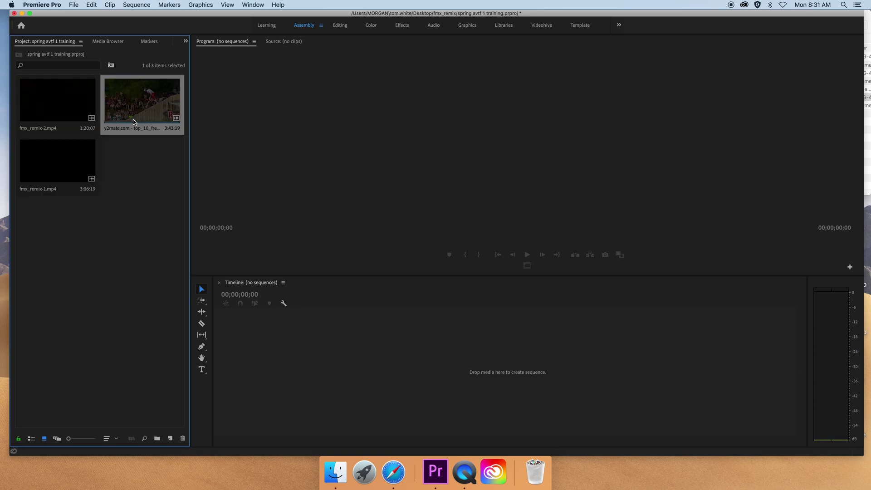
pyautogui.click(141, 169)
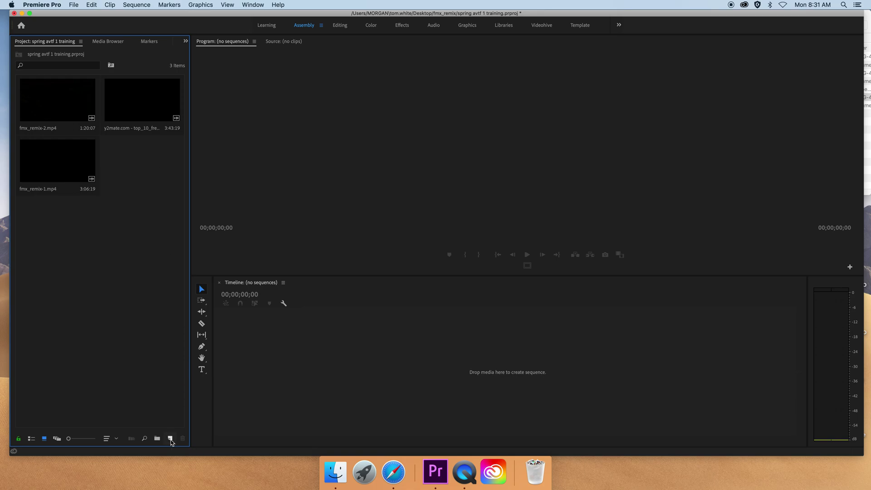
pyautogui.press('super+n')
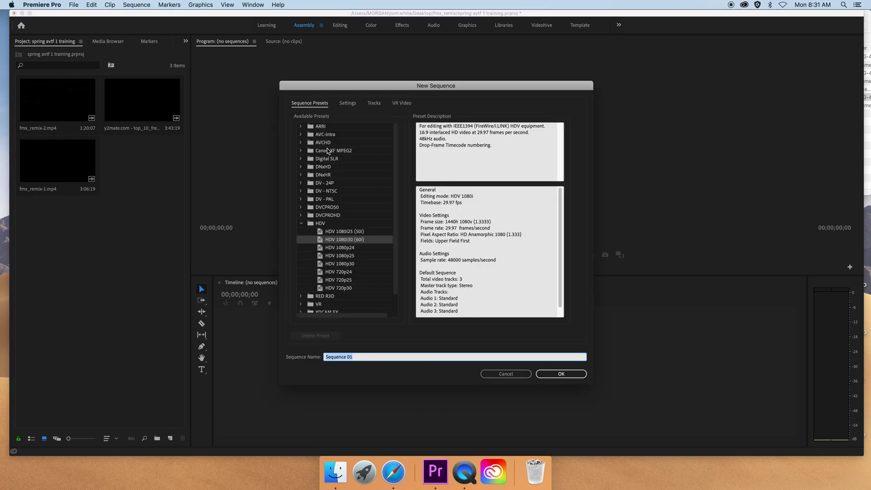
# - Choose the HDV 1080i30 (60i) preset, name the sequence fmx_remix-white, and create it
pyautogui.click(303, 223)
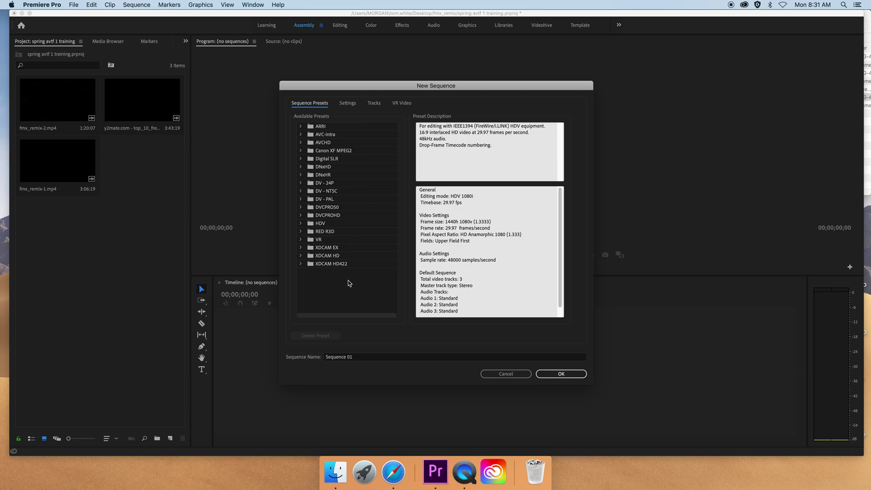
pyautogui.click(302, 223)
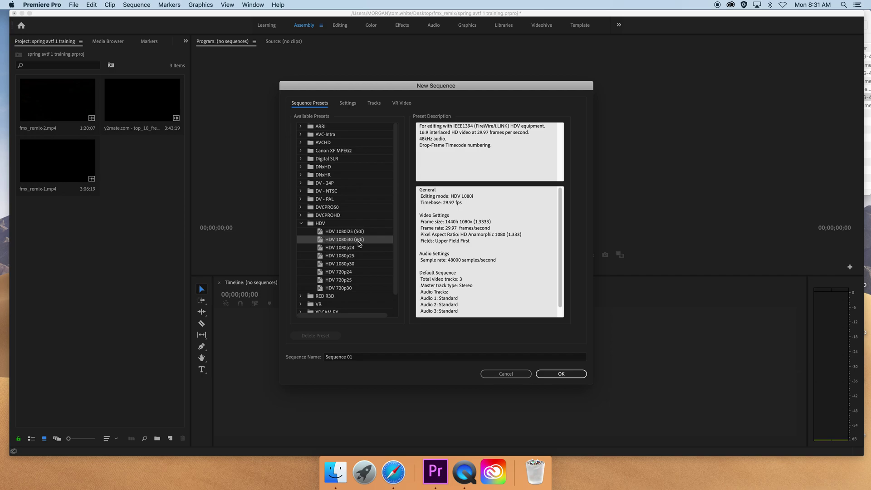
pyautogui.click(365, 357)
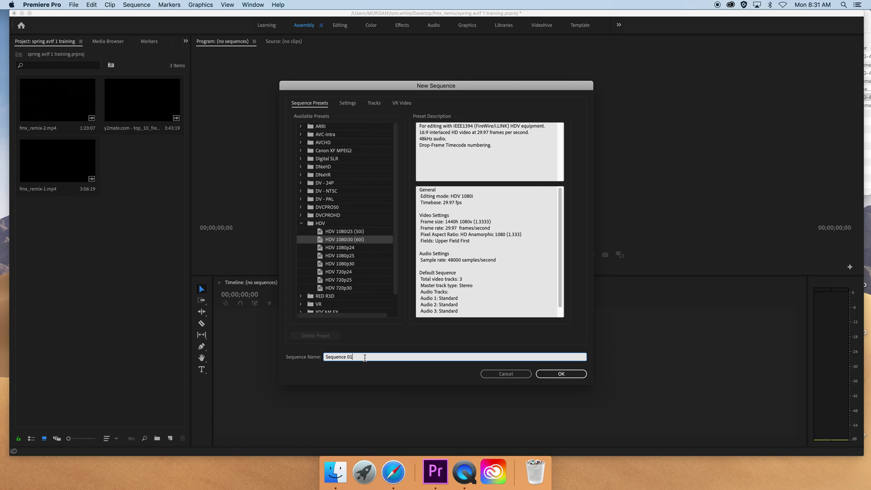
pyautogui.tripleClick(364, 357)
pyautogui.write('fmx_remix-white')
pyautogui.click(561, 373)
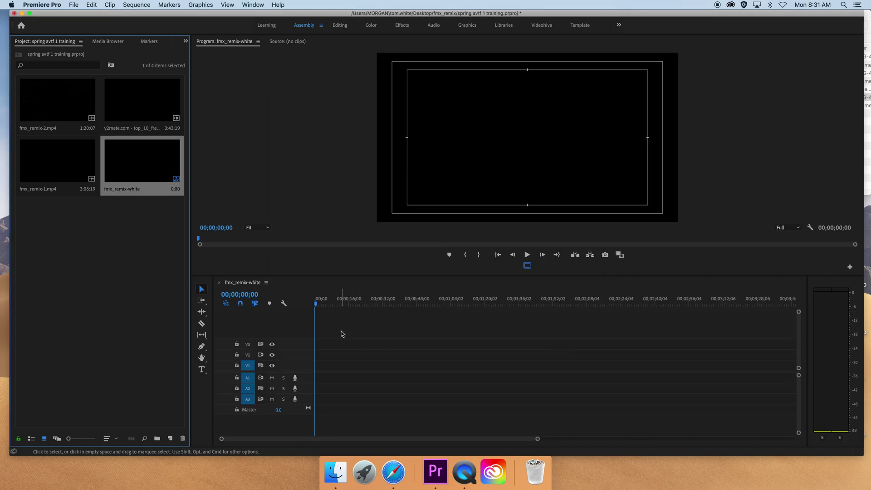
# - Load fmx_remix-2.mp4 from the Project panel into the Source monitor
pyautogui.moveTo(318, 306)
pyautogui.mouseDown()
pyautogui.moveTo(528, 304)
pyautogui.moveTo(317, 304)
pyautogui.mouseUp()
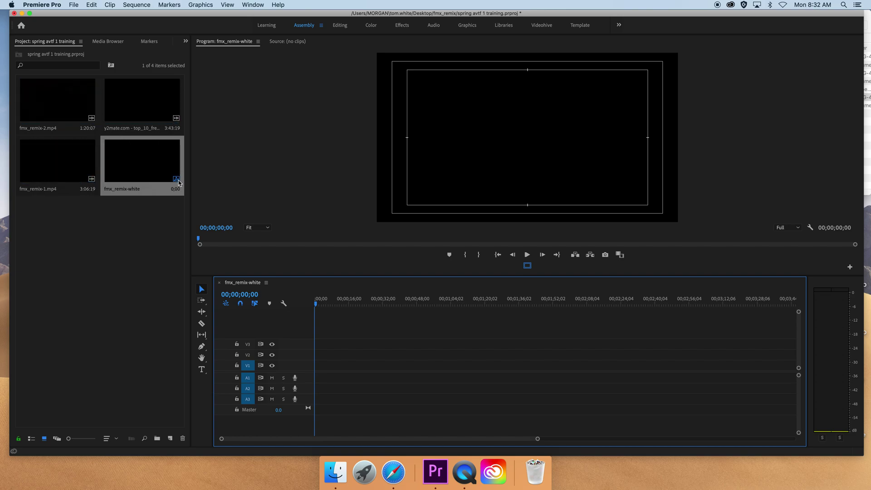
pyautogui.click(51, 106)
pyautogui.doubleClick(51, 106)
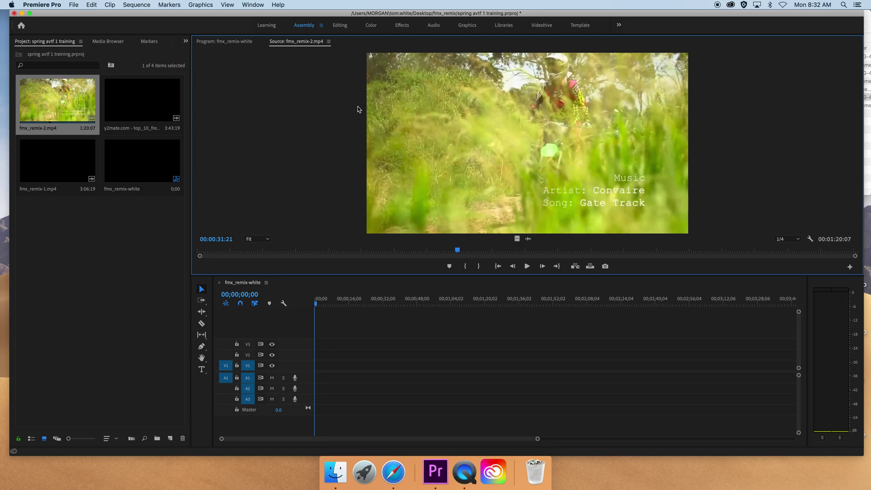
pyautogui.click(230, 255)
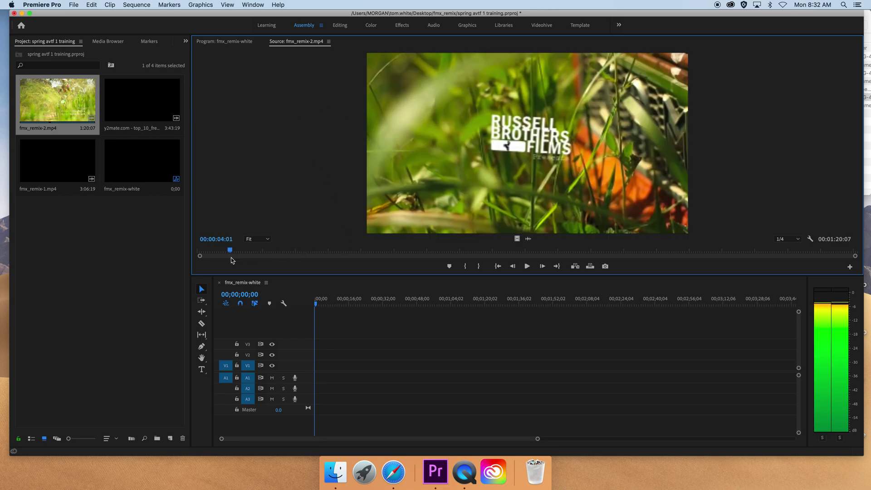
pyautogui.moveTo(219, 255); pyautogui.dragTo(230, 249)
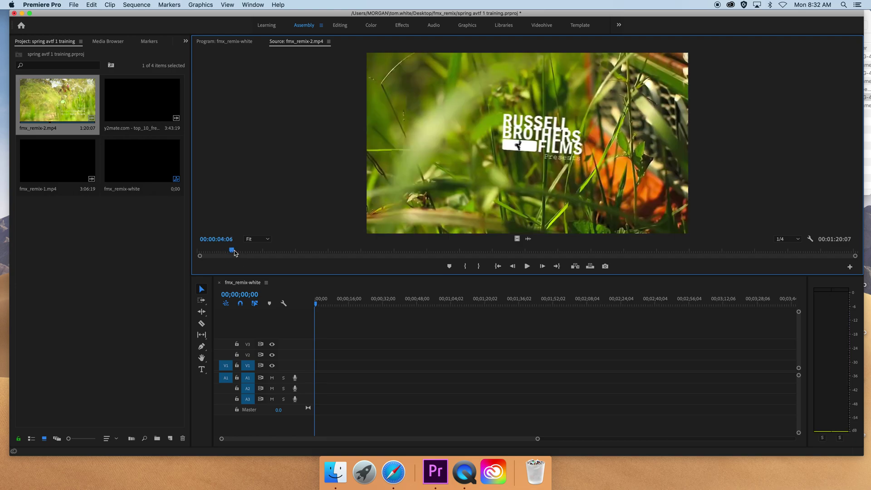
pyautogui.moveTo(319, 306); pyautogui.dragTo(350, 306)
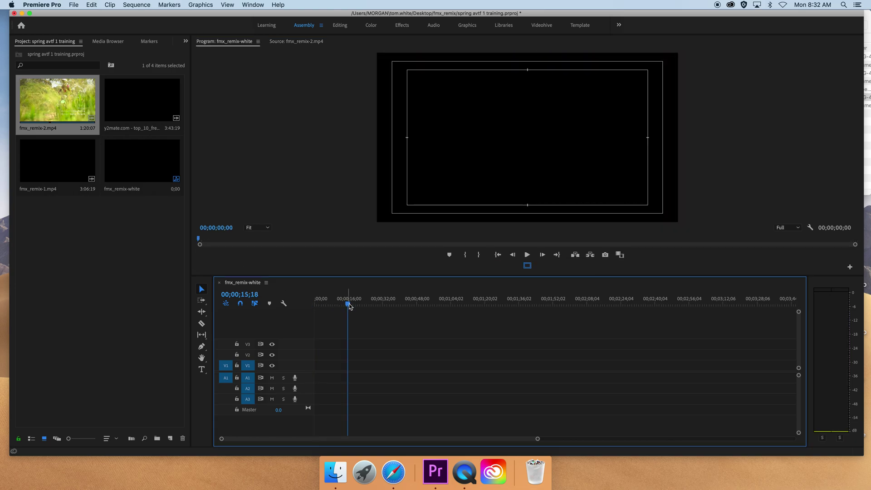
pyautogui.click(304, 42)
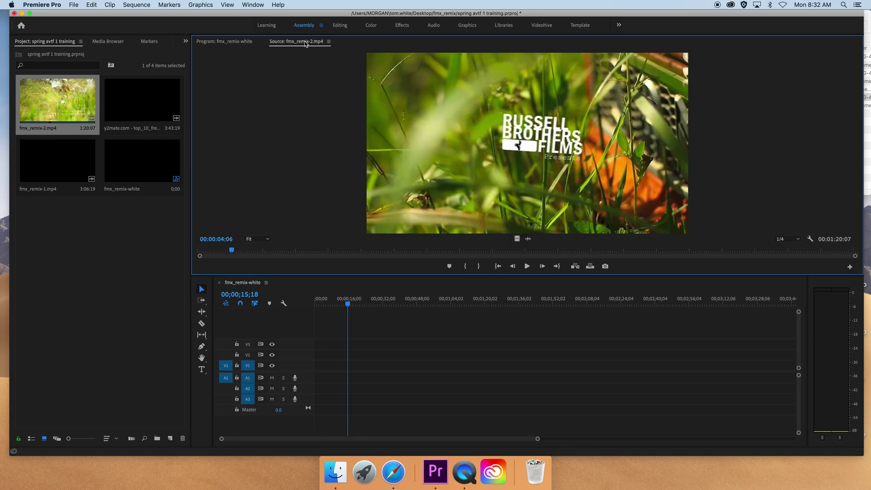
pyautogui.moveTo(235, 252); pyautogui.dragTo(388, 255)
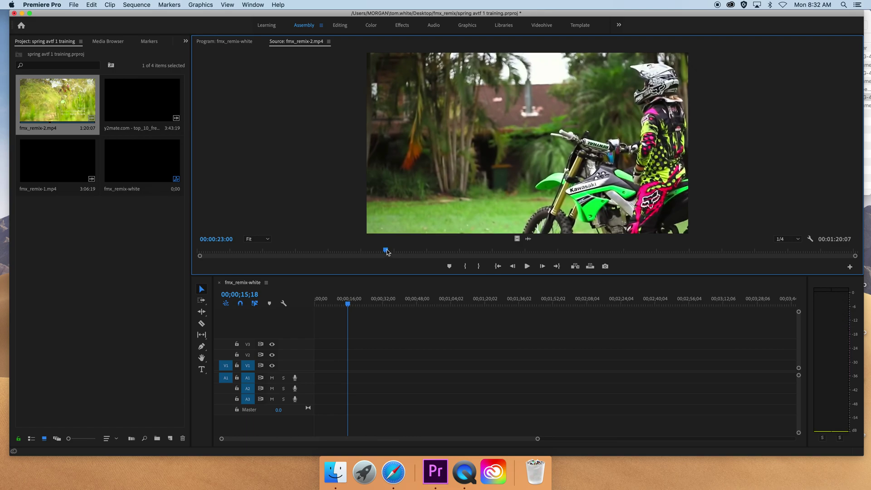
pyautogui.moveTo(387, 252); pyautogui.dragTo(388, 252)
pyautogui.press('space')
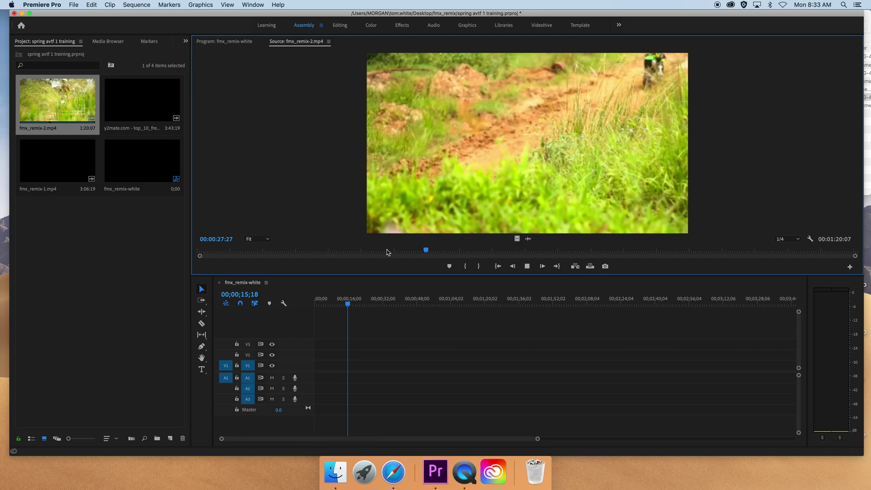
# - Mark In at 00:00:28:25 and Out at 00:00:30:21 around the bike jump in fmx_remix-2.mp4
pyautogui.press('space')
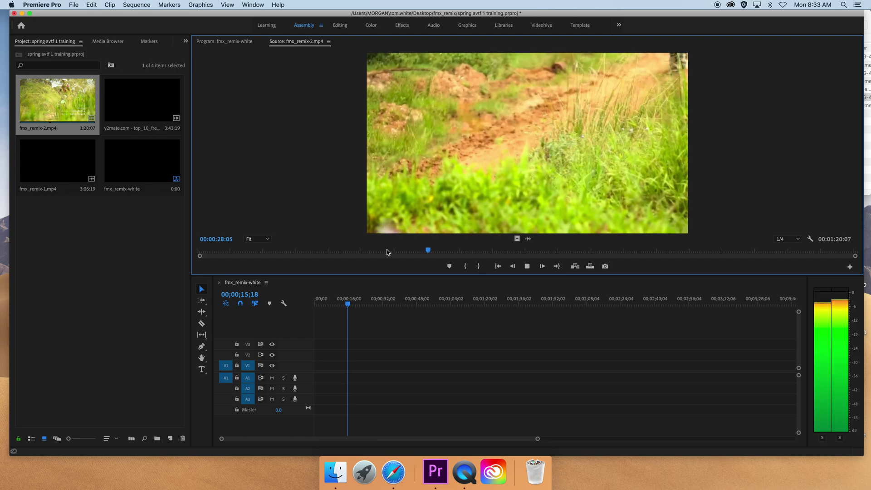
pyautogui.press('j')
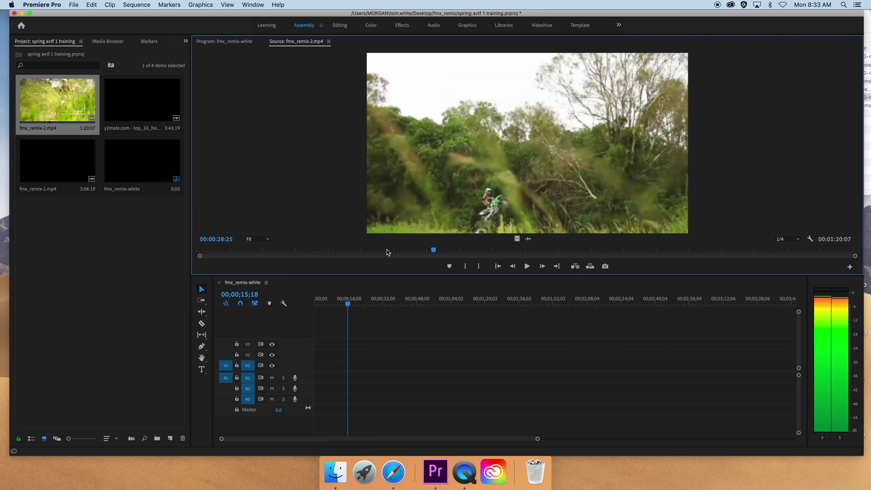
pyautogui.press('i')
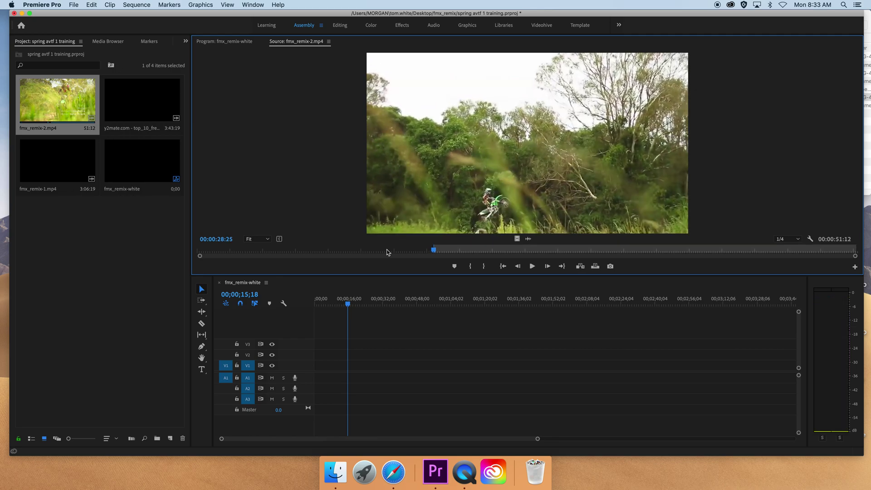
pyautogui.press('space')
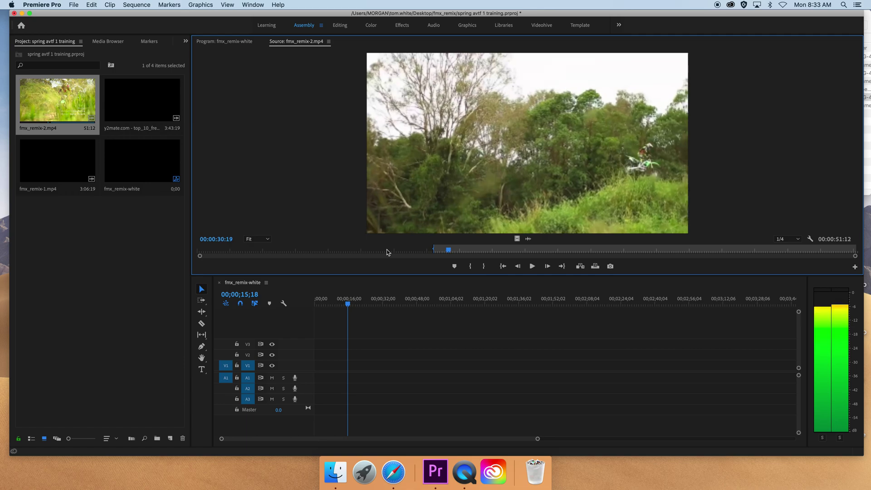
pyautogui.press('o')
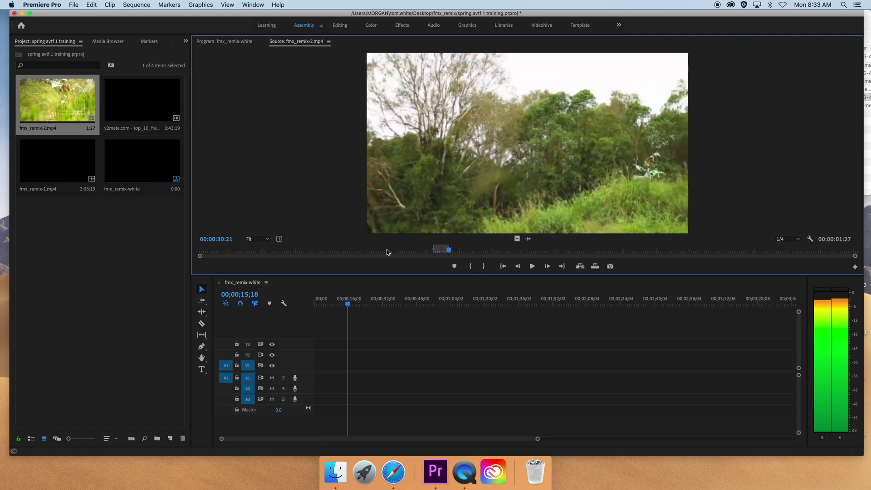
pyautogui.press('space')
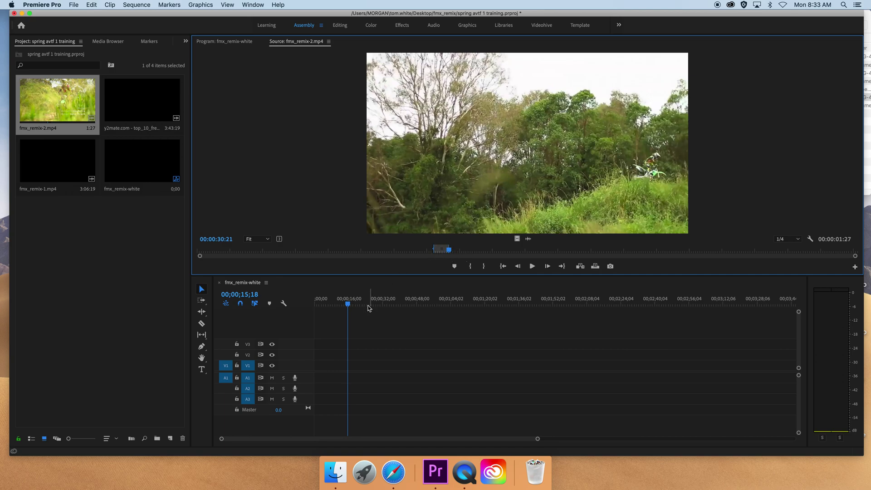
pyautogui.click(314, 305)
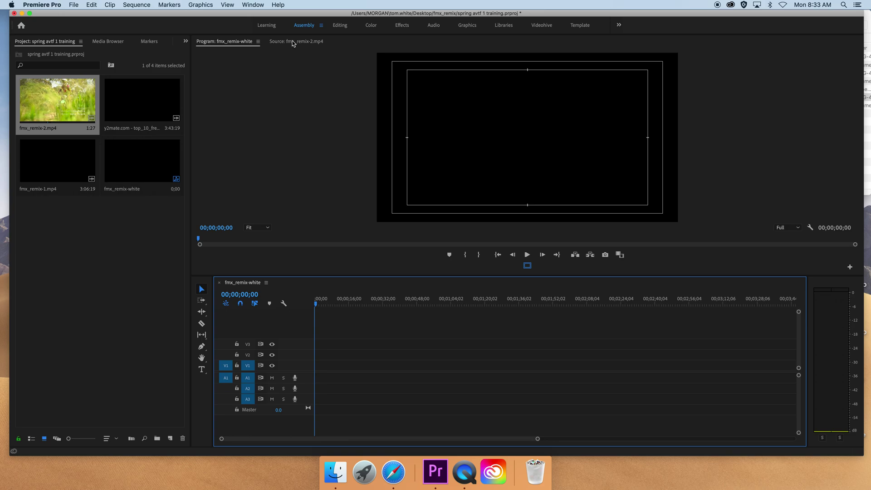
# - Insert the marked 1:27 jump shot at the start of the fmx_remix-white sequence and play it
pyautogui.click(292, 42)
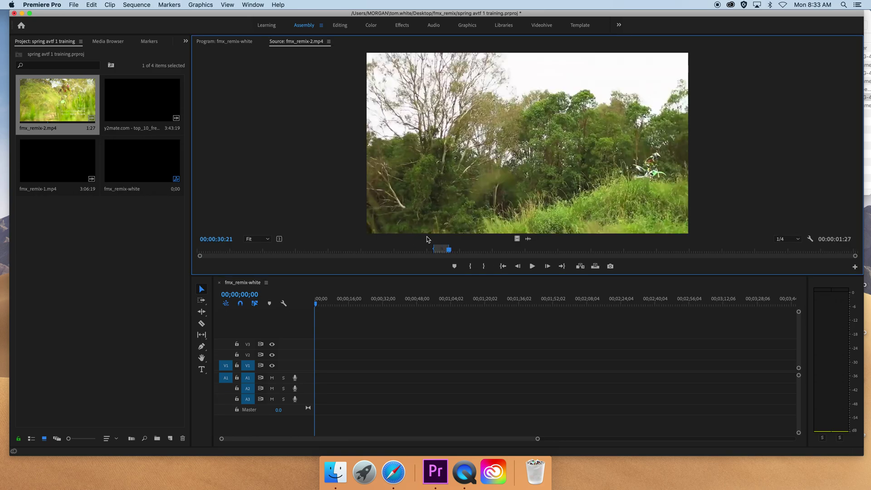
pyautogui.click(308, 305)
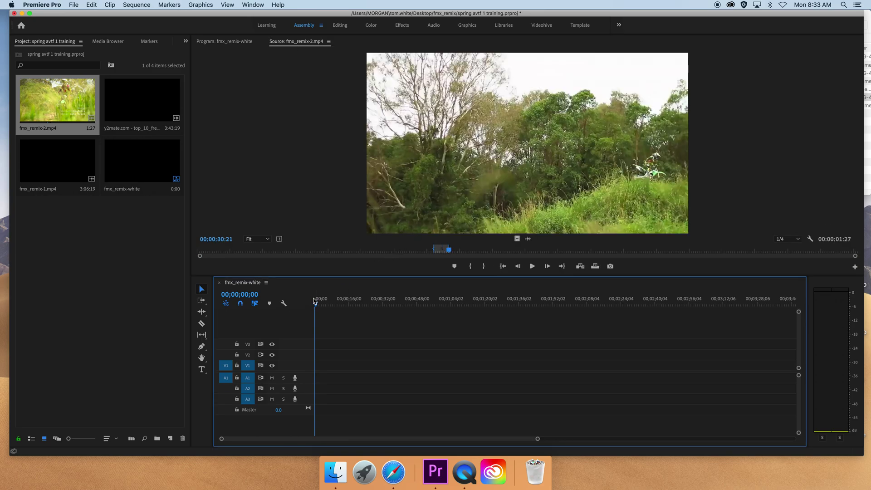
pyautogui.press(',')
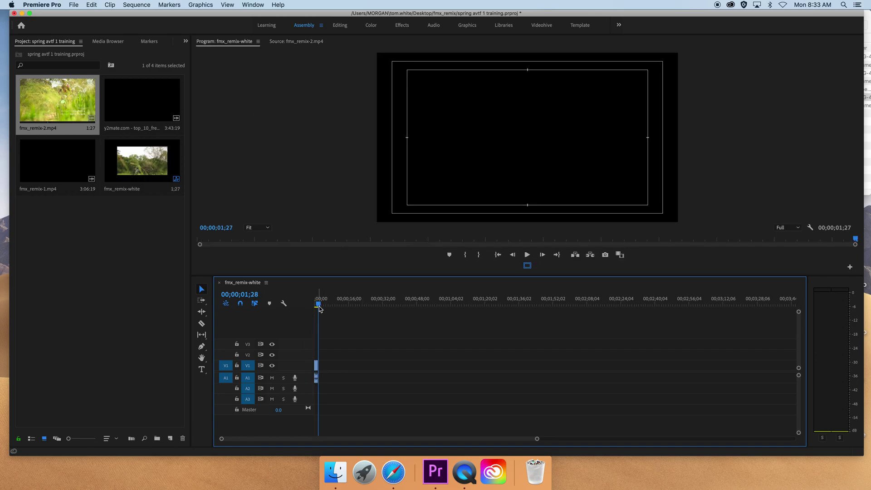
pyautogui.moveTo(320, 301); pyautogui.dragTo(310, 305)
pyautogui.press('space')
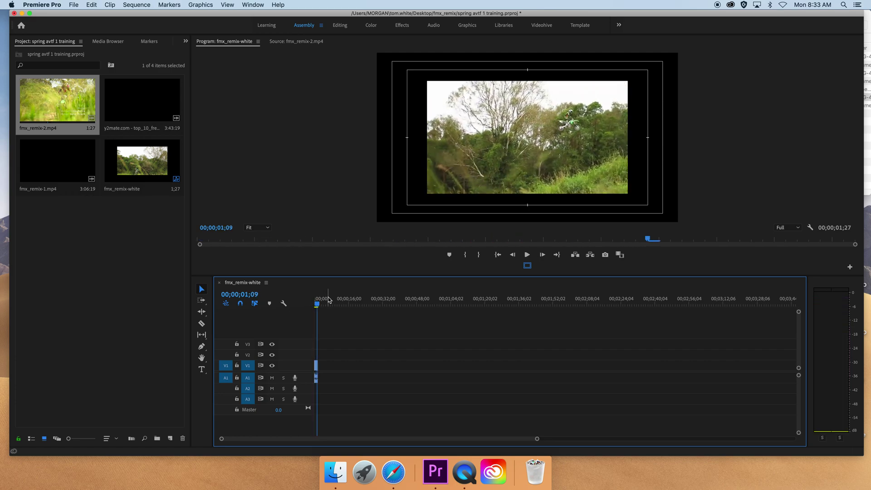
# - Scale the jump shot up in the Program monitor so it fills the frame
pyautogui.press('Home')
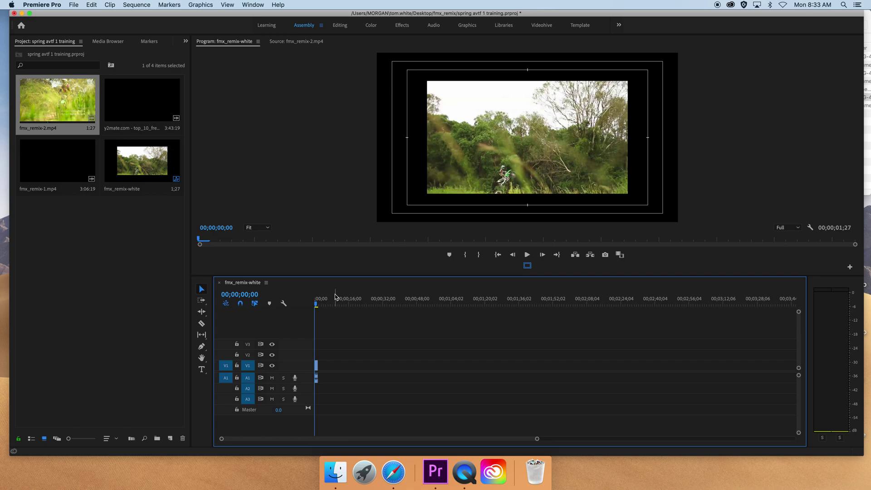
pyautogui.click(464, 132)
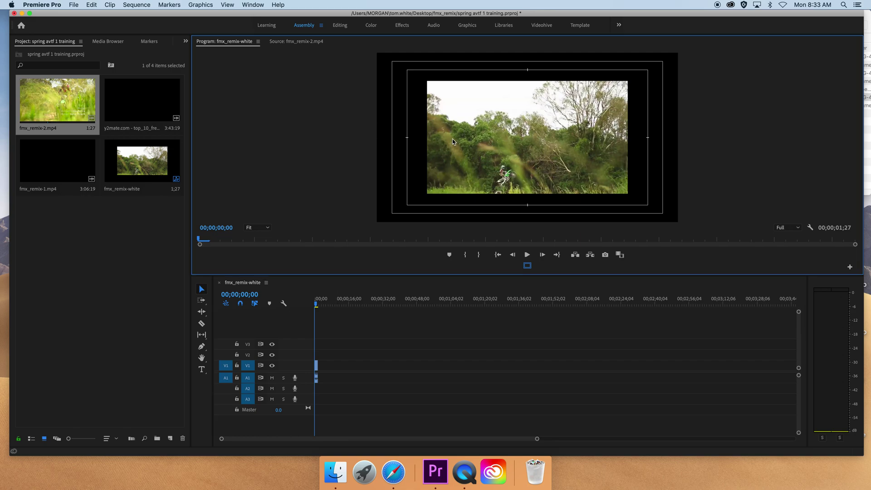
pyautogui.click(452, 139)
pyautogui.moveTo(422, 139); pyautogui.dragTo(358, 173)
# - Play back the scaled jump shot in the sequence from its start to its end
pyautogui.press('space')
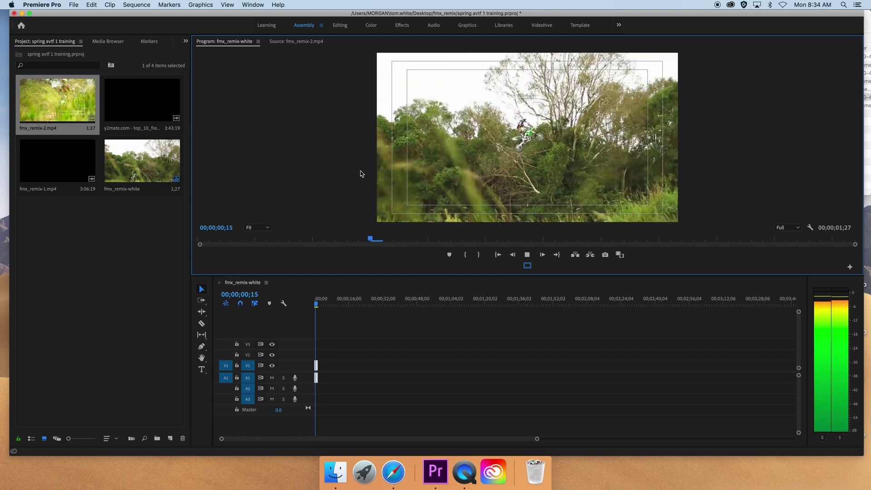
pyautogui.press('space')
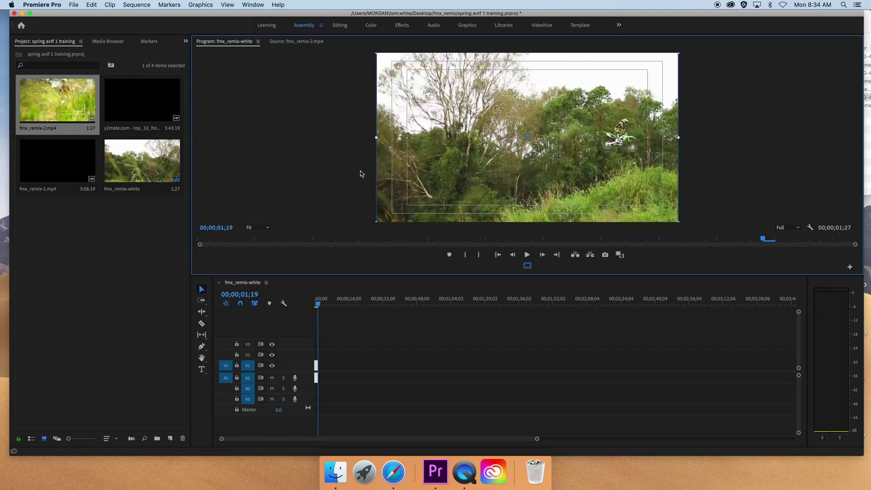
pyautogui.press('Home')
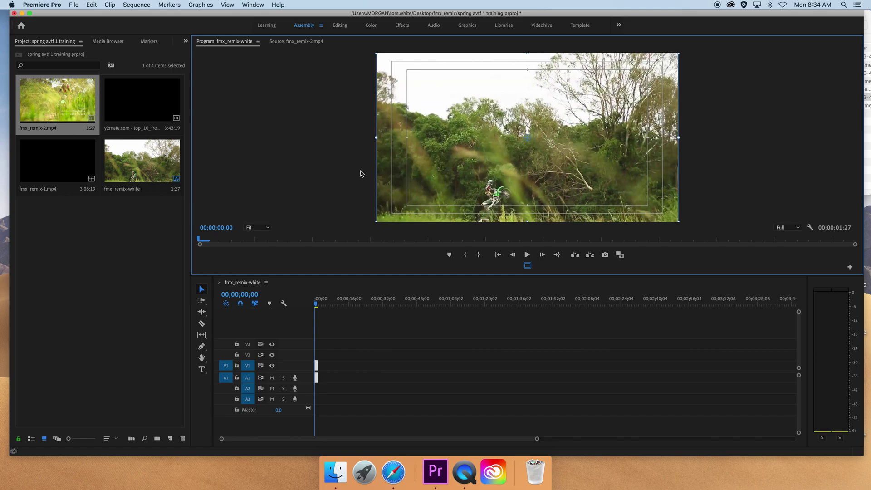
pyautogui.press('space')
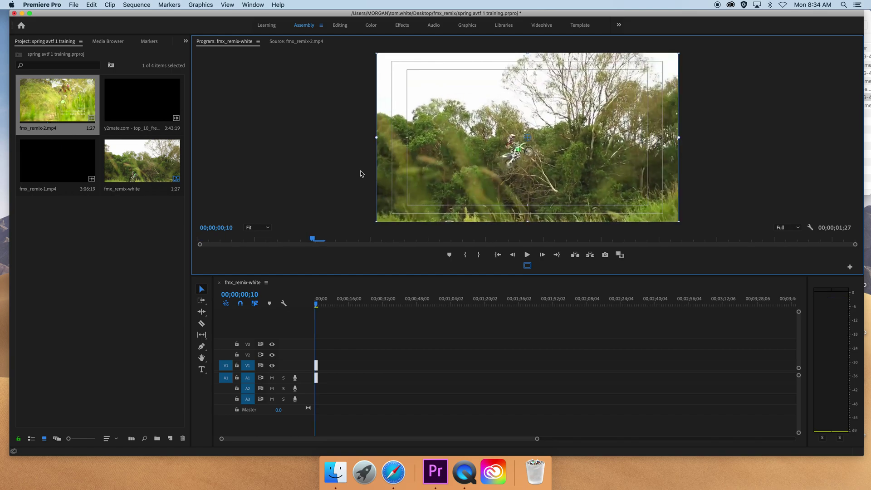
pyautogui.click(317, 304)
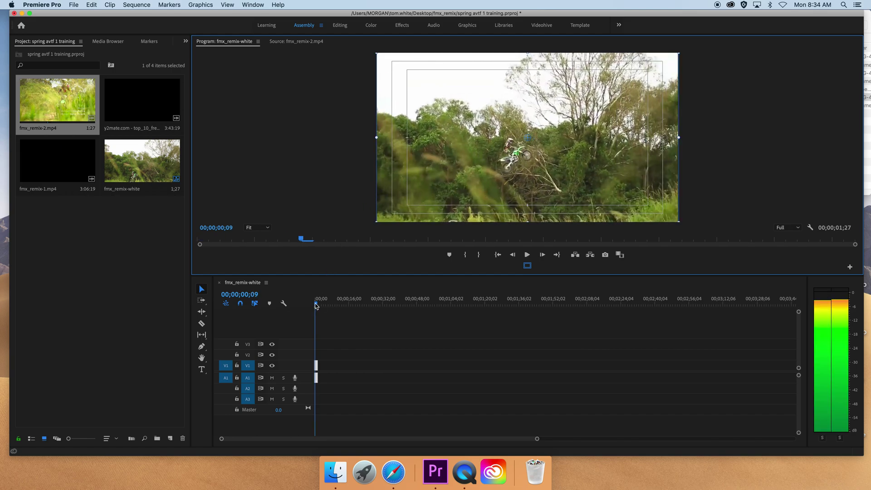
pyautogui.click(317, 306)
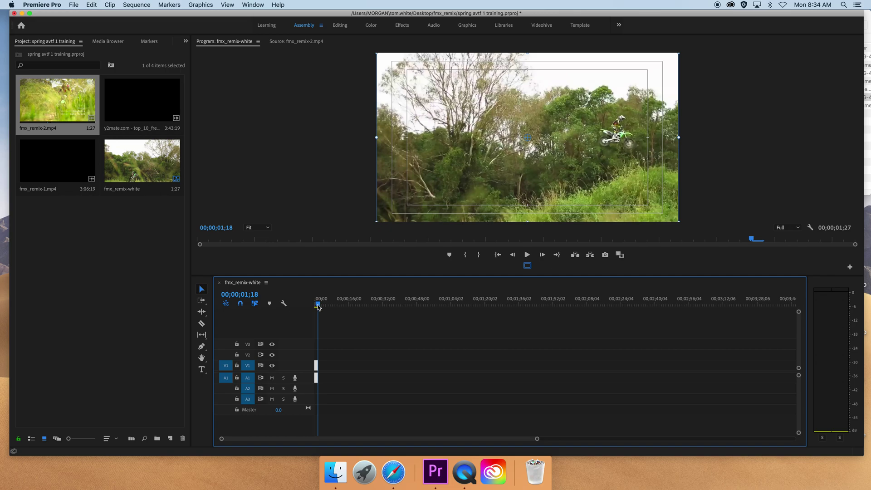
pyautogui.press('space')
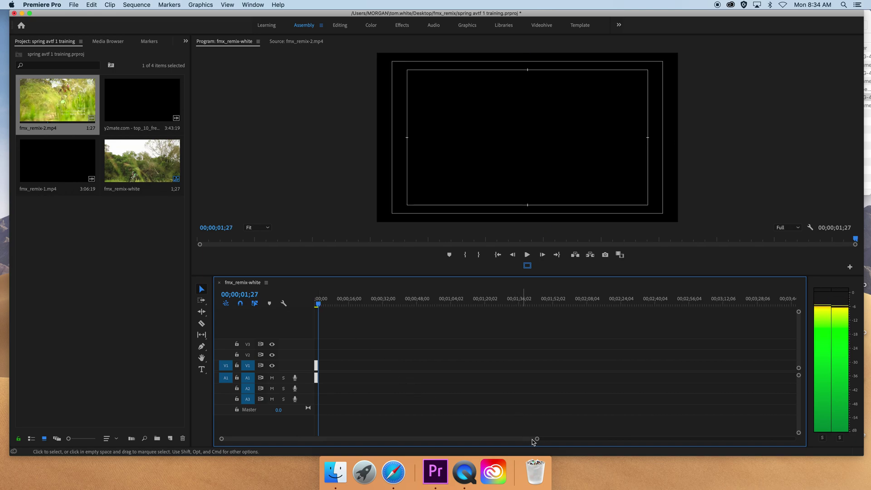
# - Adjust the timeline zoom and preview fmx_remix-2.mp4 past the out mark
pyautogui.moveTo(536, 438)
pyautogui.mouseDown()
pyautogui.moveTo(387, 437)
pyautogui.moveTo(550, 435)
pyautogui.mouseUp()
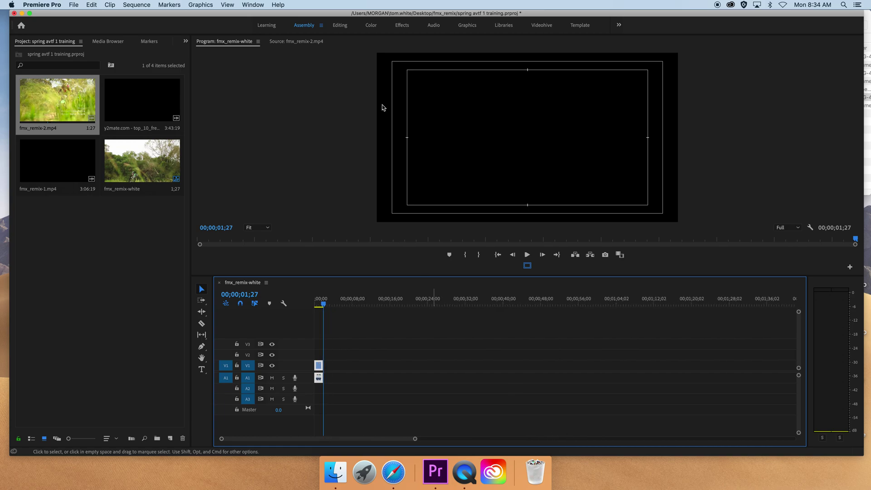
pyautogui.click(306, 43)
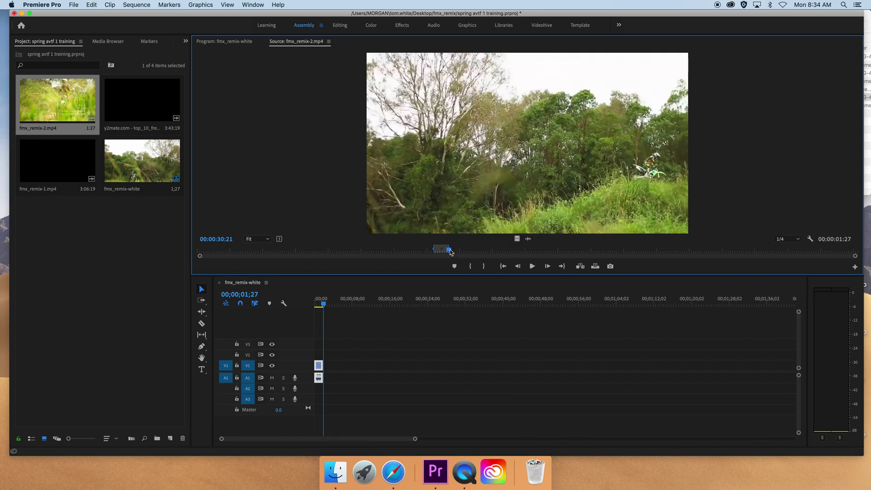
pyautogui.press('space')
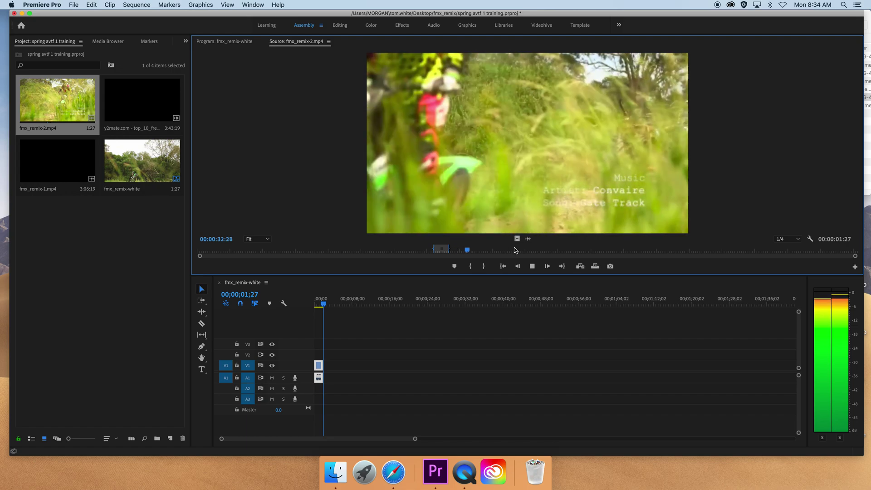
# - Mark a 1:27 tree shot in fmx_remix-2.mp4 and insert it at the sequence end
pyautogui.press('space')
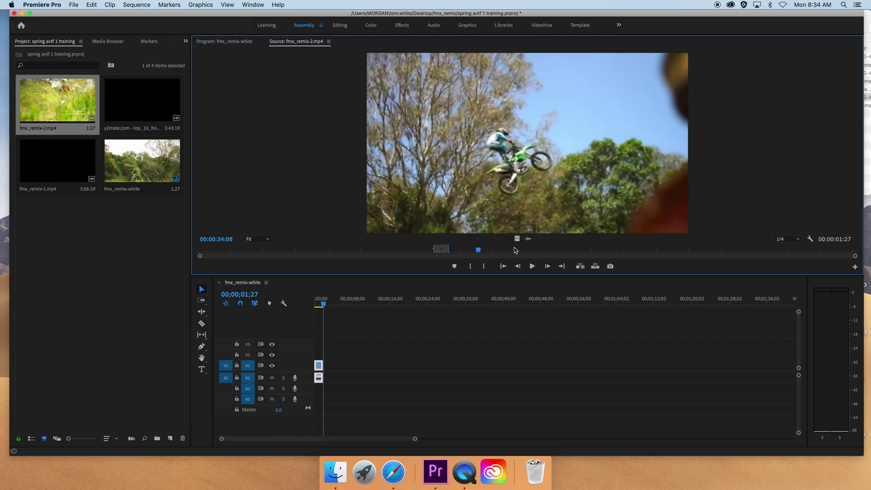
pyautogui.press('j')
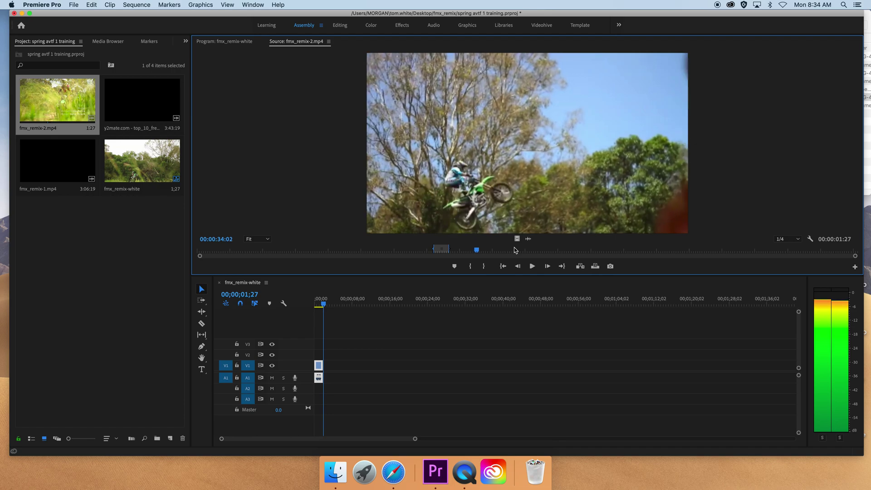
pyautogui.press('i')
pyautogui.press('space')
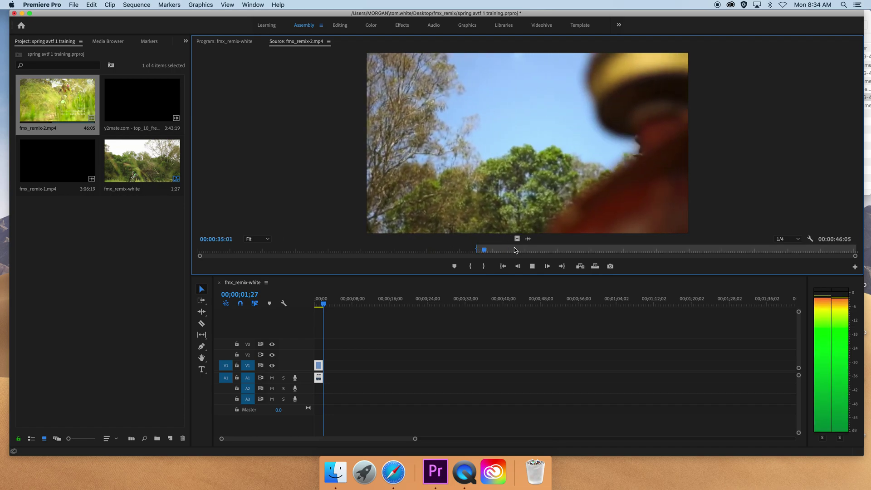
pyautogui.press('space')
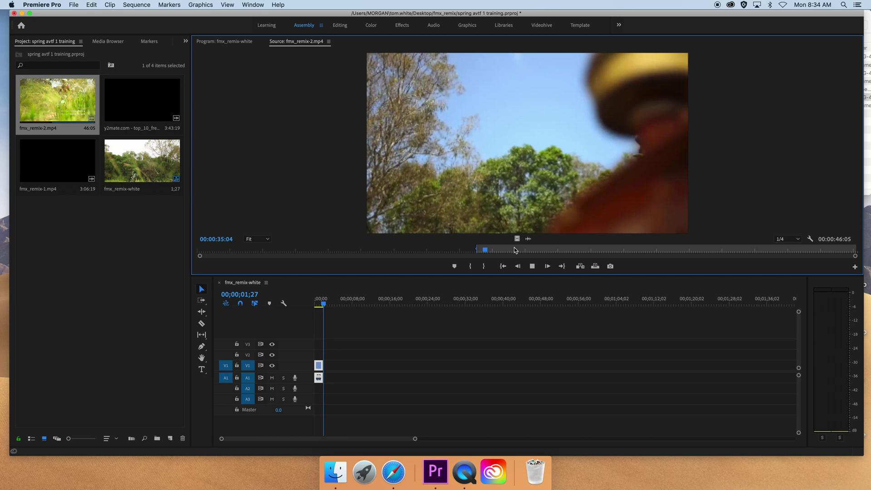
pyautogui.press('space')
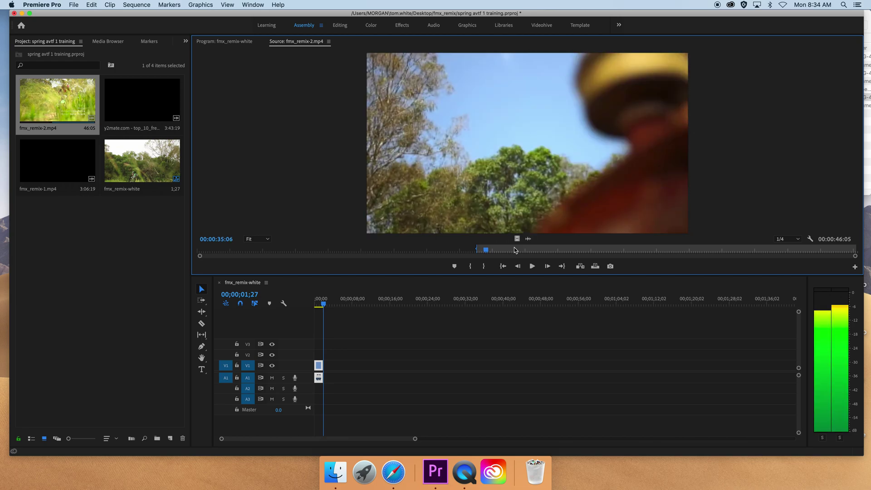
pyautogui.press('Right')
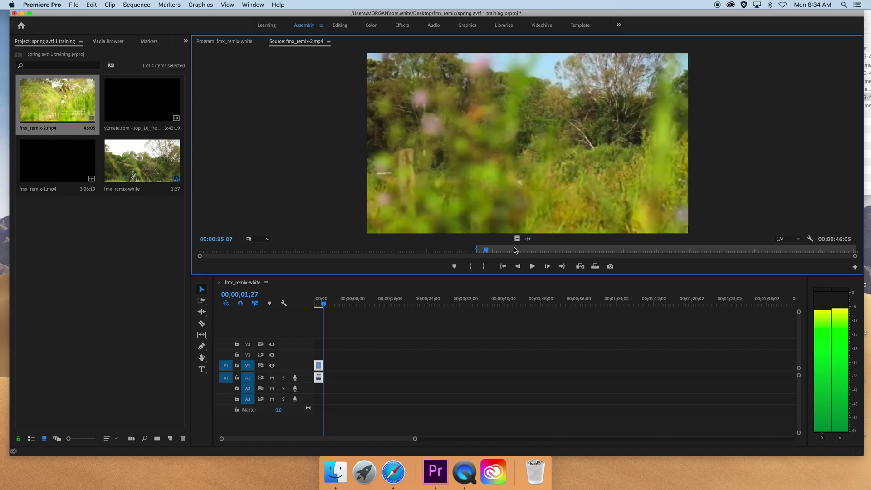
pyautogui.press('Left')
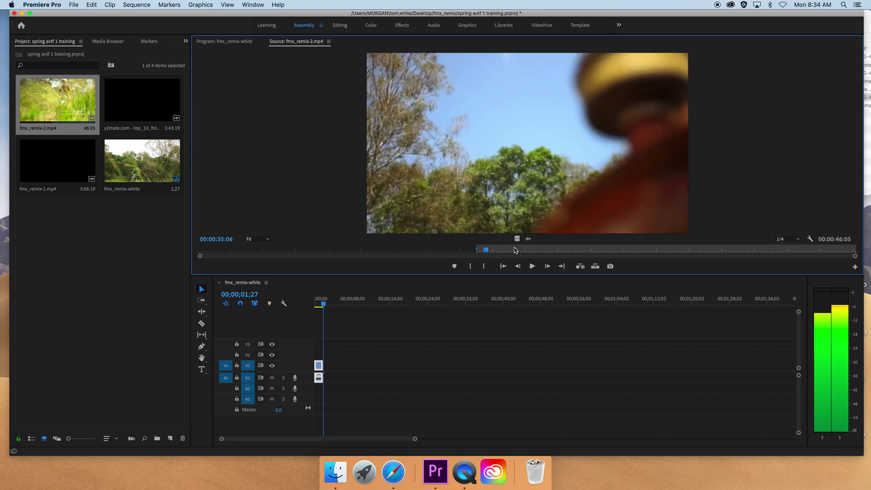
pyautogui.press('o')
pyautogui.press(',')
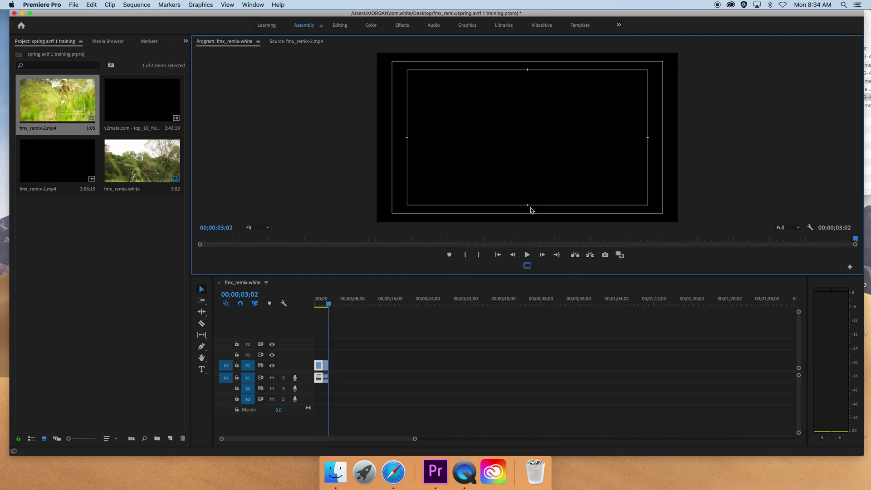
# - Mark the next frame-accurate shot in fmx_remix-2.mp4 and overwrite it onto the sequence end
pyautogui.click(309, 41)
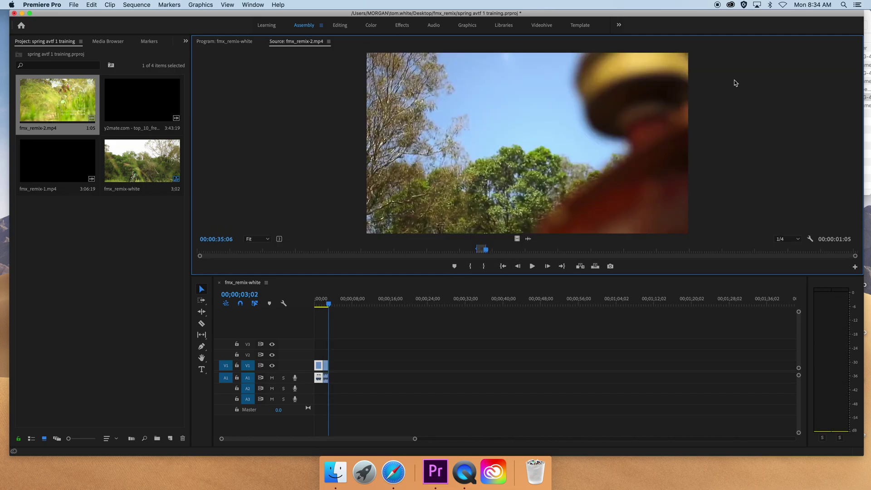
pyautogui.press('space')
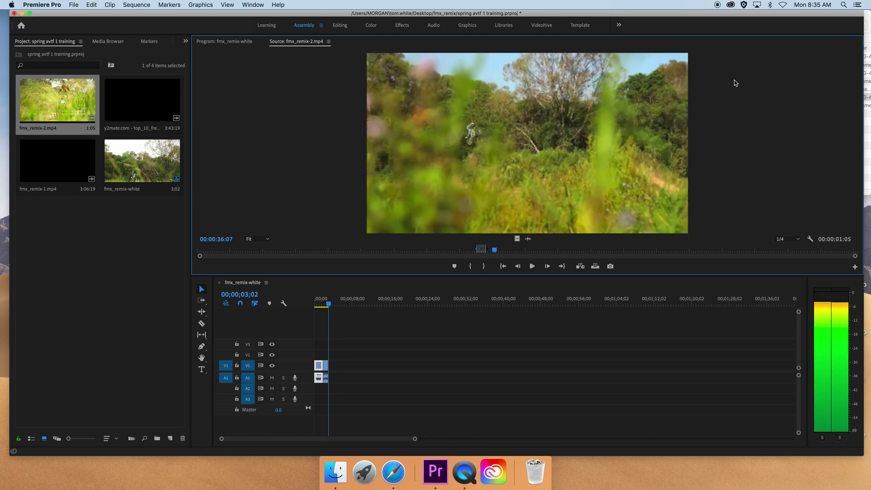
pyautogui.press('j')
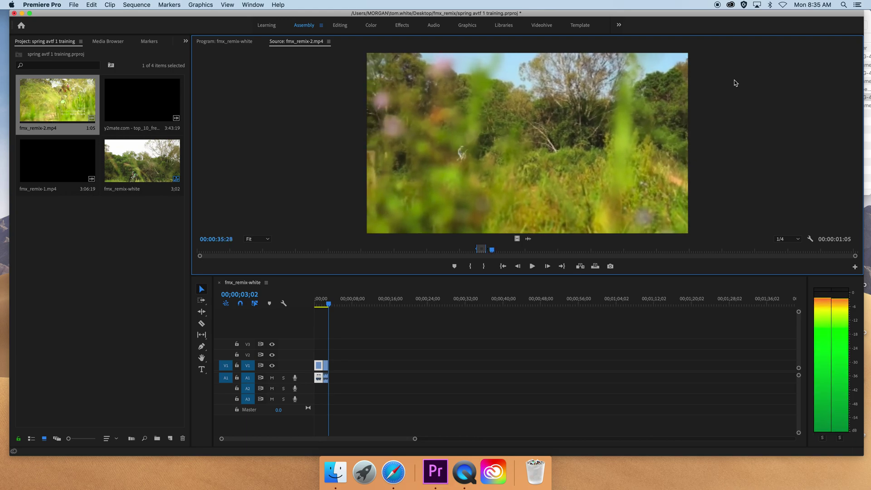
pyautogui.press('i')
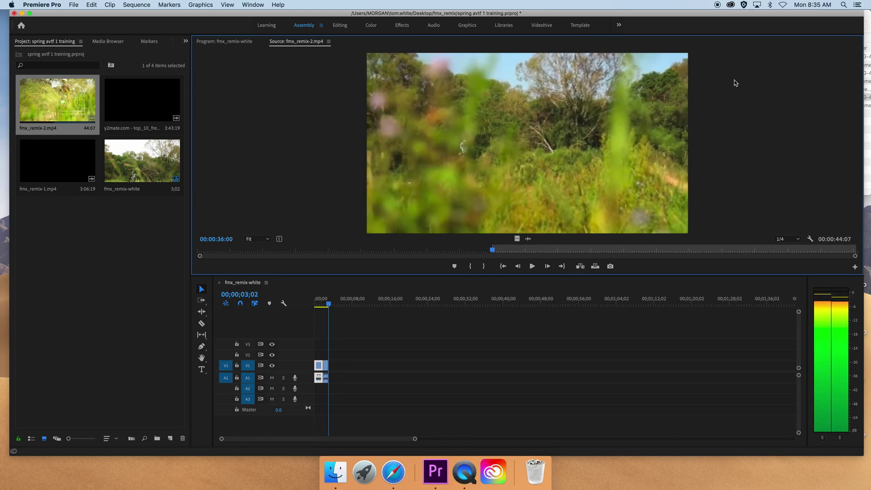
pyautogui.press('space')
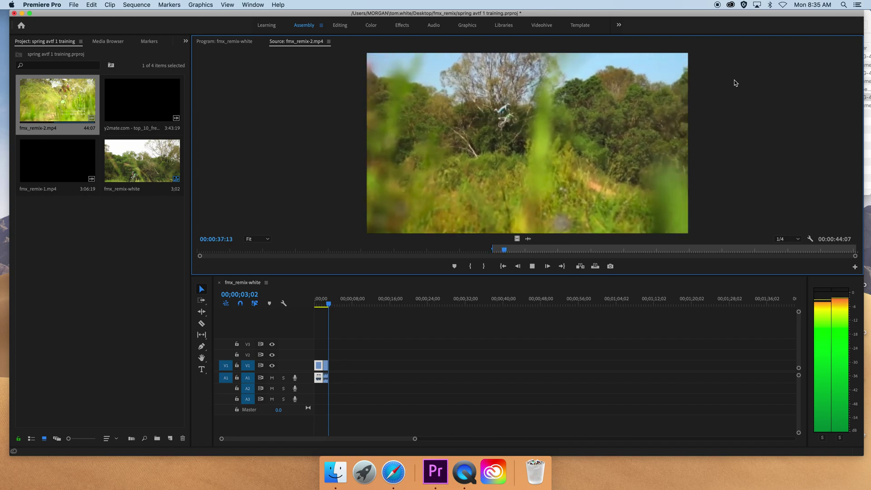
pyautogui.press('space')
pyautogui.press('Right')
pyautogui.press('Left')
pyautogui.press('Left')
pyautogui.press('Left')
pyautogui.press('Left')
pyautogui.press('Left')
pyautogui.press('Left')
pyautogui.press('Left')
pyautogui.press('Left')
pyautogui.press('Right')
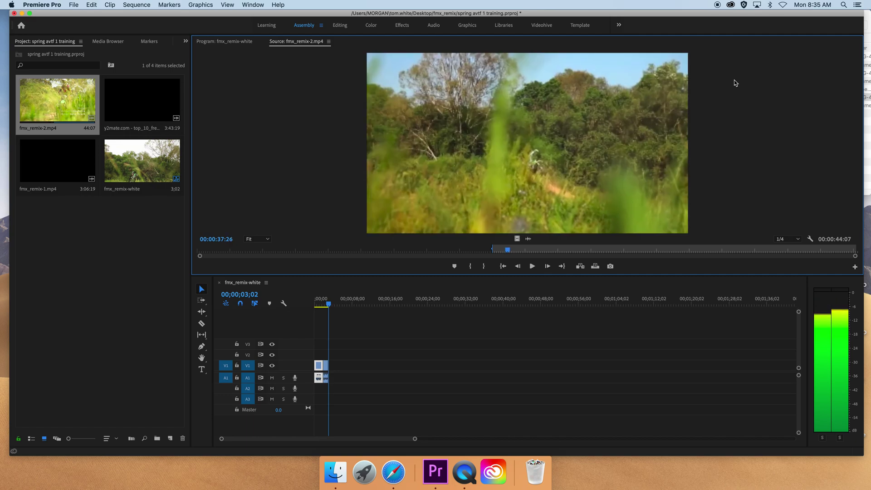
pyautogui.press('o')
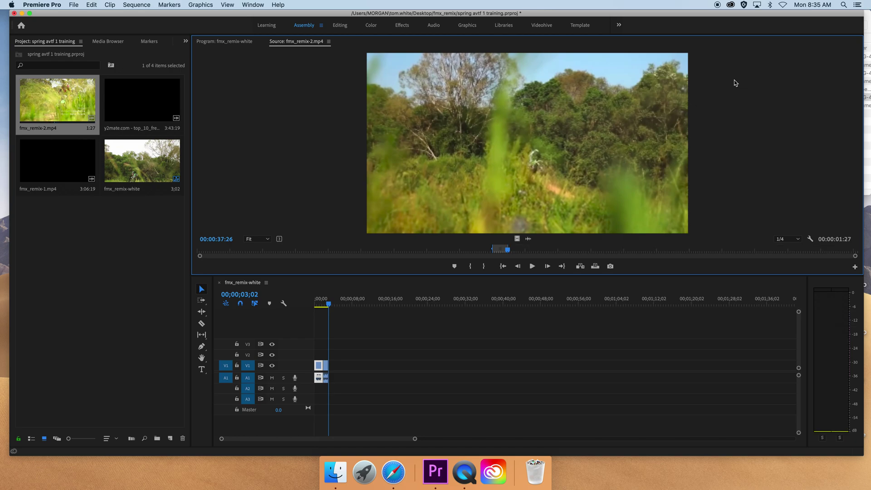
pyautogui.press('.')
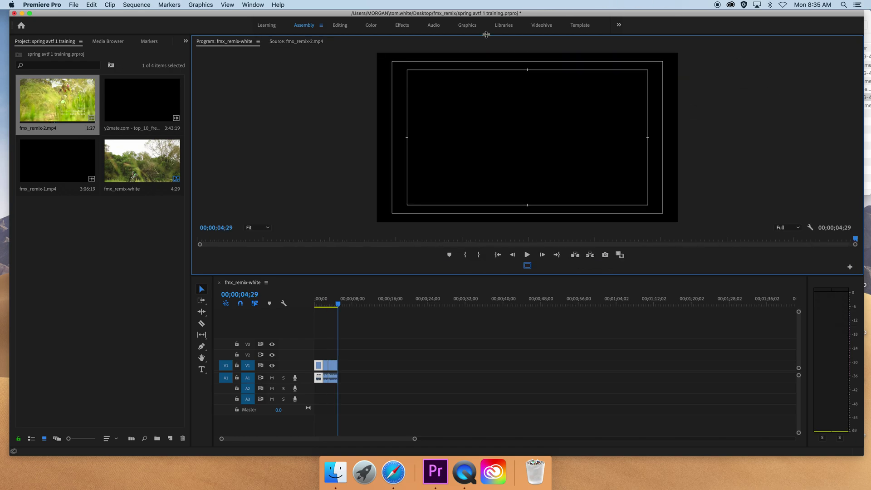
pyautogui.click(297, 42)
# - Play through fmx_remix-2.mp4 to find the rider's jump over the trees
pyautogui.press('space')
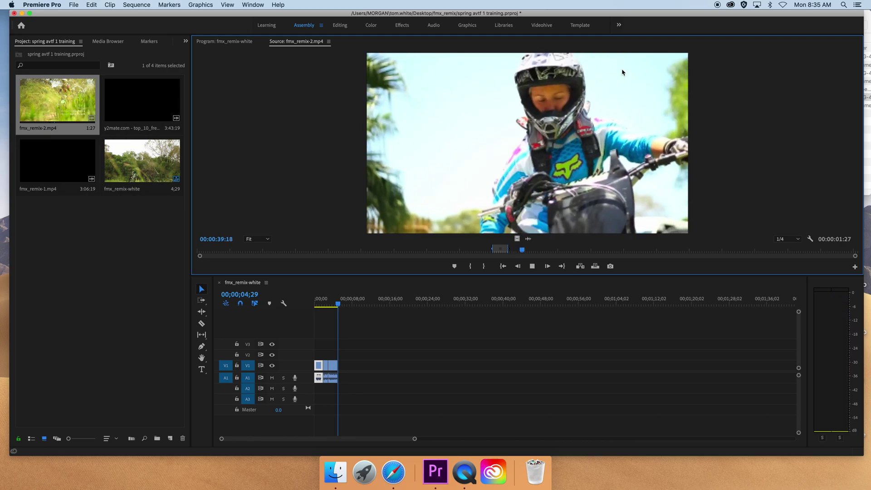
pyautogui.press('space')
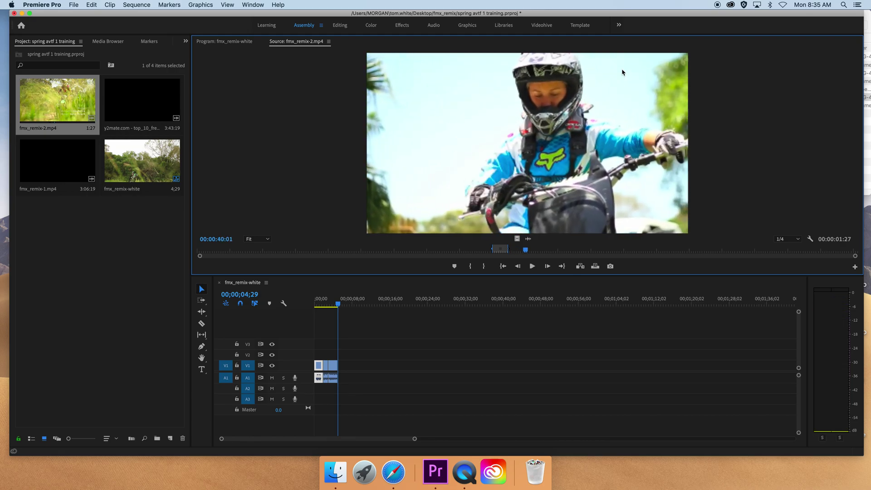
pyautogui.press('space')
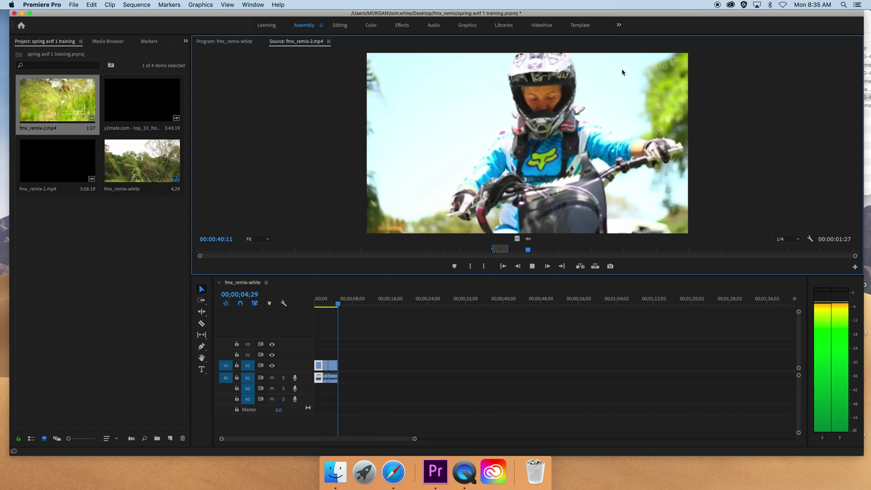
pyautogui.press('space')
pyautogui.press('space')
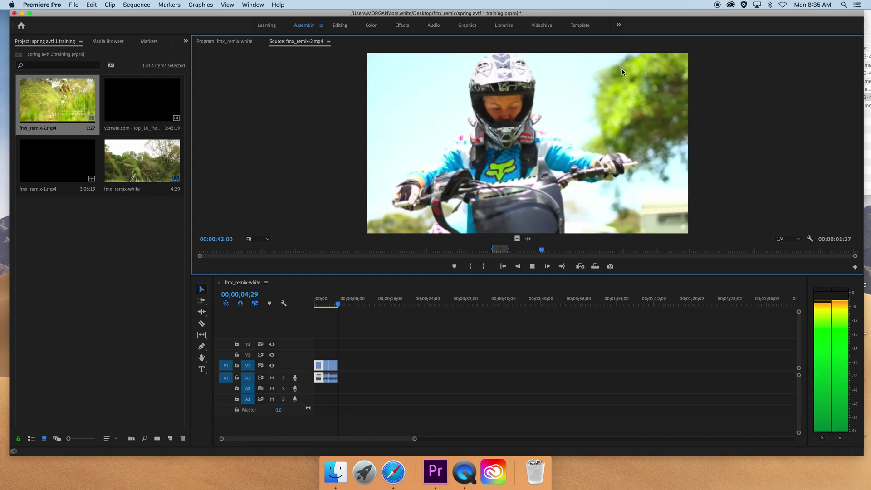
pyautogui.press('space')
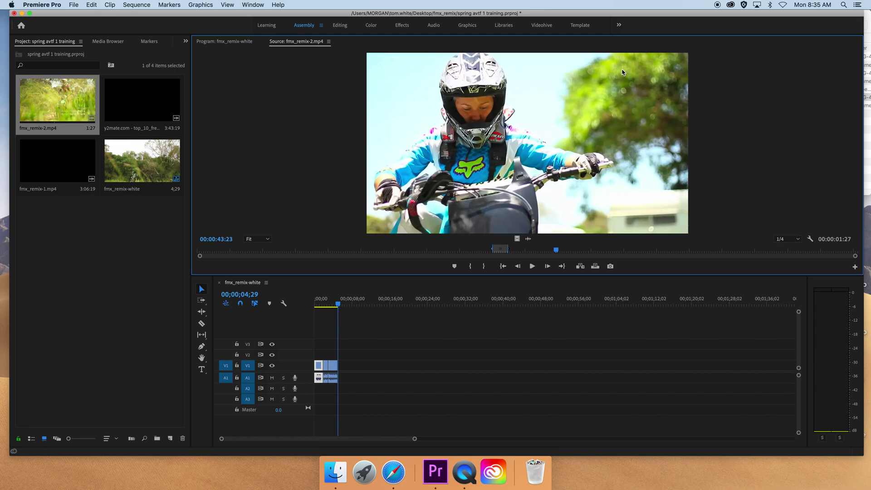
pyautogui.press('space')
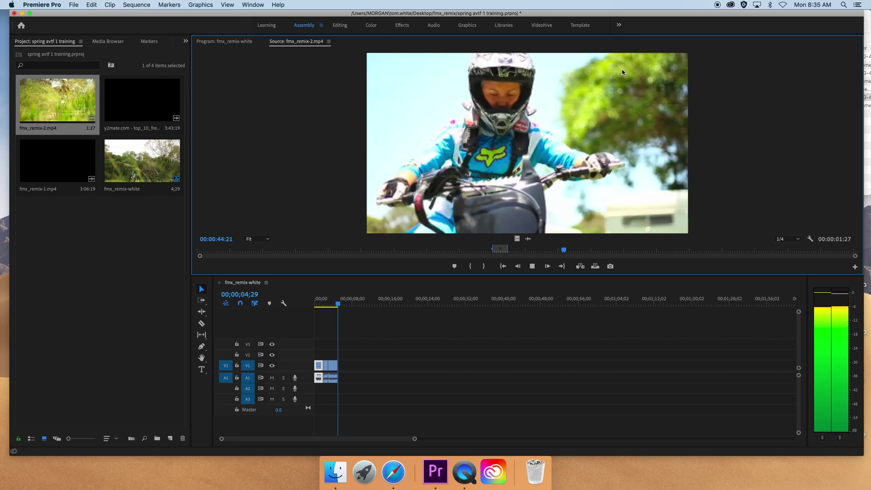
pyautogui.press('space')
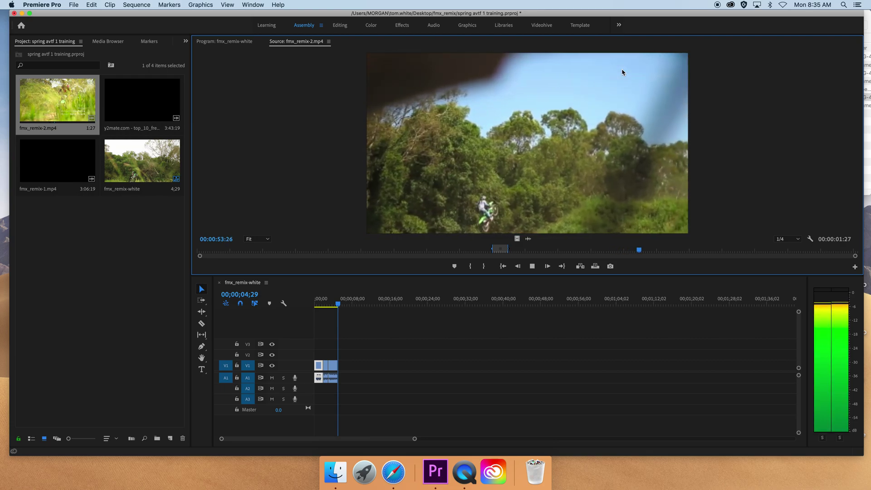
pyautogui.press('space')
# - Mark a frame-accurate 1:27 In/Out range around the tree jump near 00:00:55
pyautogui.press('Left')
pyautogui.press('i')
pyautogui.press('space')
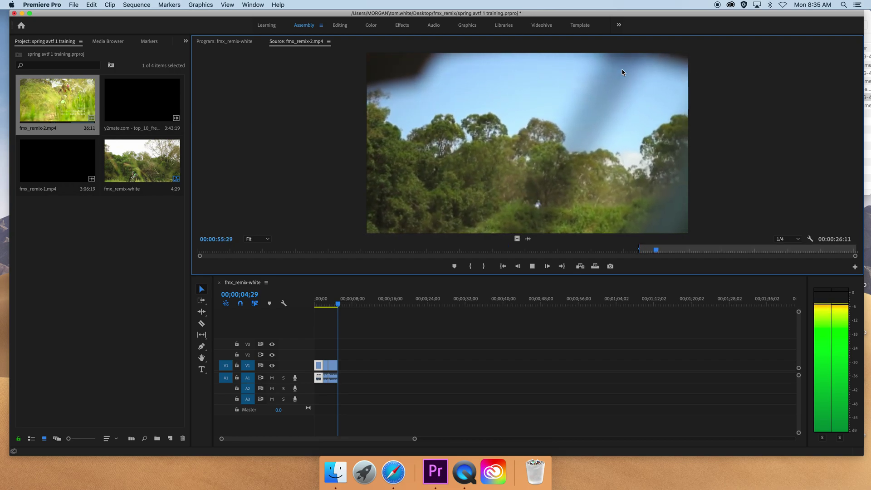
pyautogui.press('space')
pyautogui.press('Left')
pyautogui.press('Left')
pyautogui.press('Left')
pyautogui.press('Left')
pyautogui.press('Left')
pyautogui.press('Left')
pyautogui.press('Left')
pyautogui.press('Left')
pyautogui.press('Left')
pyautogui.press('Left')
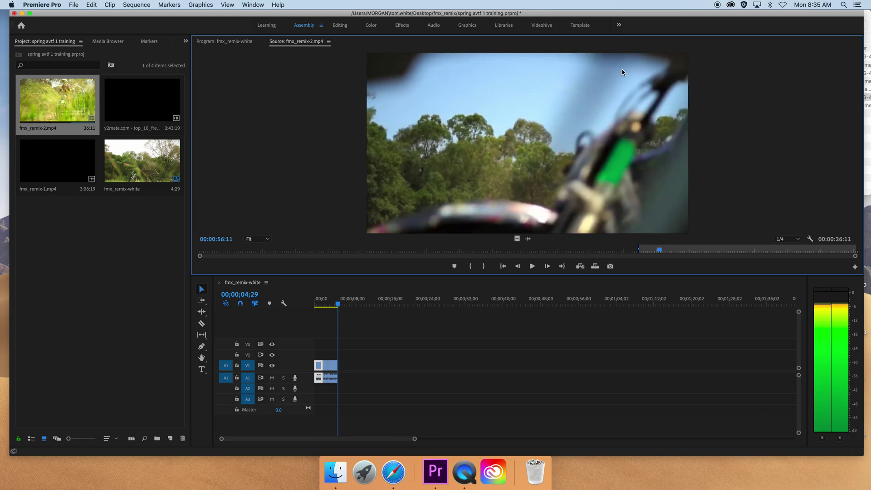
pyautogui.press('Left')
pyautogui.press('Left')
pyautogui.press('Left')
pyautogui.press('Left')
pyautogui.press('Left')
pyautogui.press('Left')
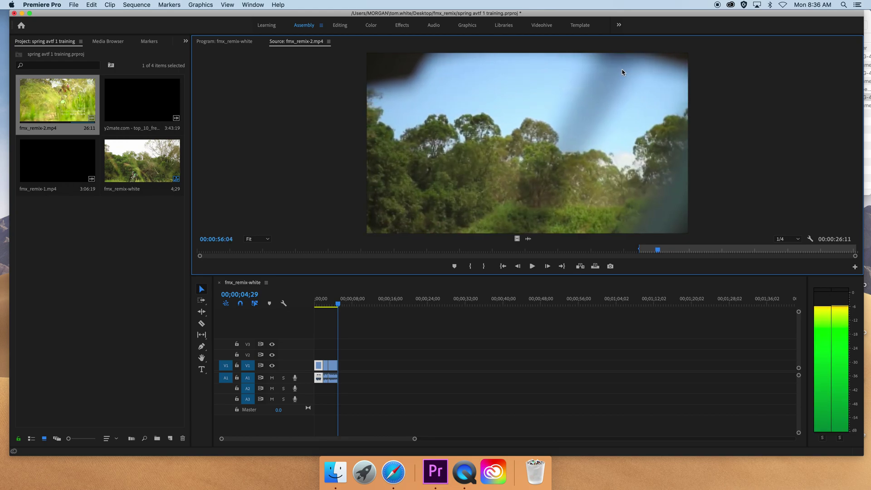
pyautogui.press('Left')
pyautogui.press('Left')
pyautogui.press('Left')
pyautogui.press('Left')
pyautogui.press('Left')
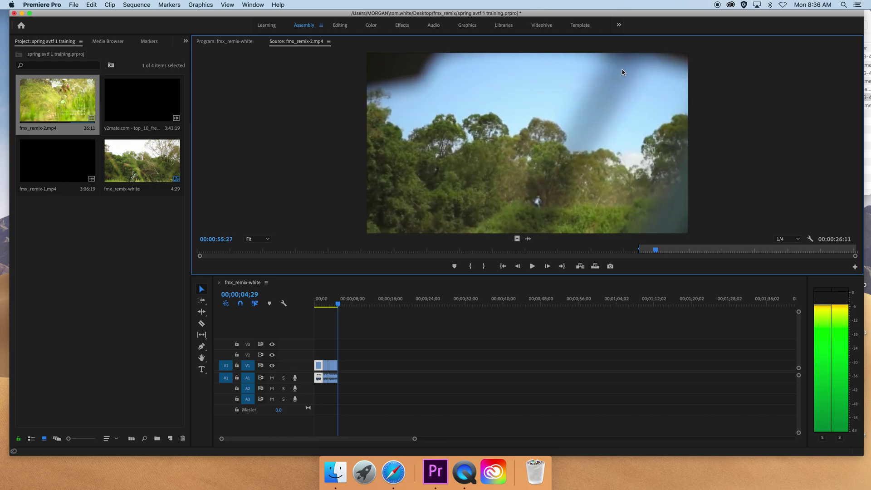
pyautogui.press('Left')
pyautogui.press('Left')
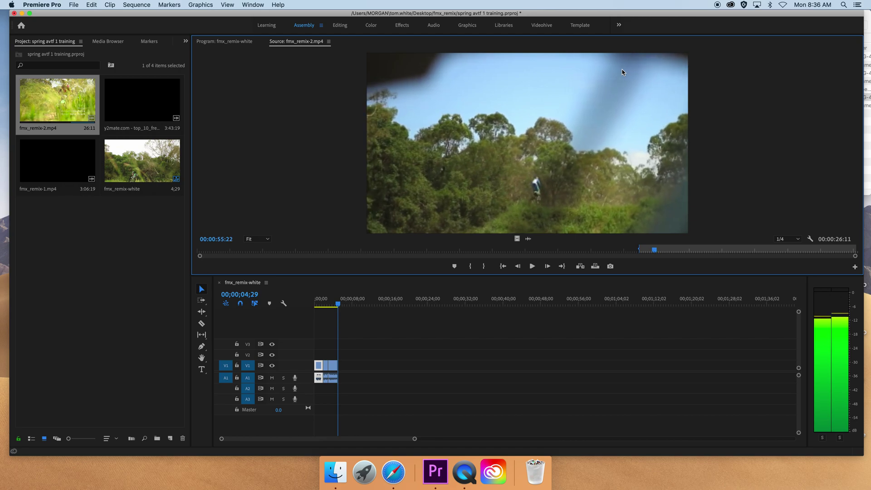
pyautogui.press('o')
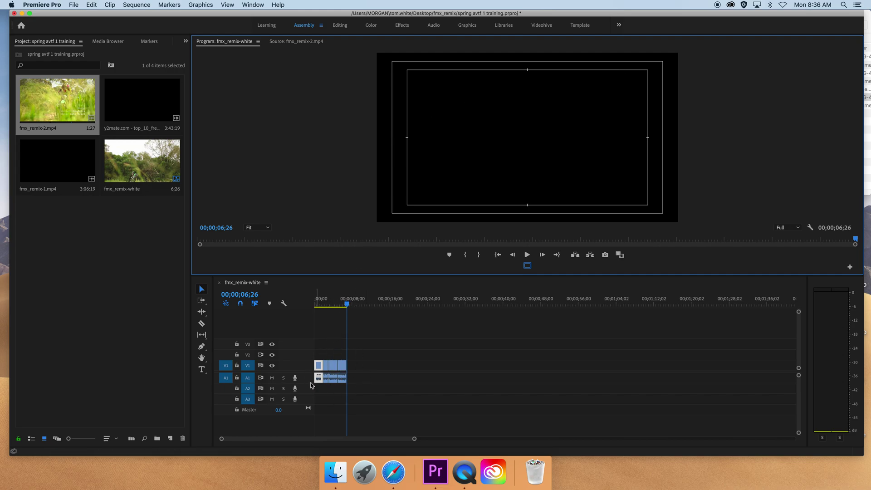
# - Apply the Blue label from the context menu to the last shot on V1
pyautogui.moveTo(346, 303); pyautogui.dragTo(343, 304)
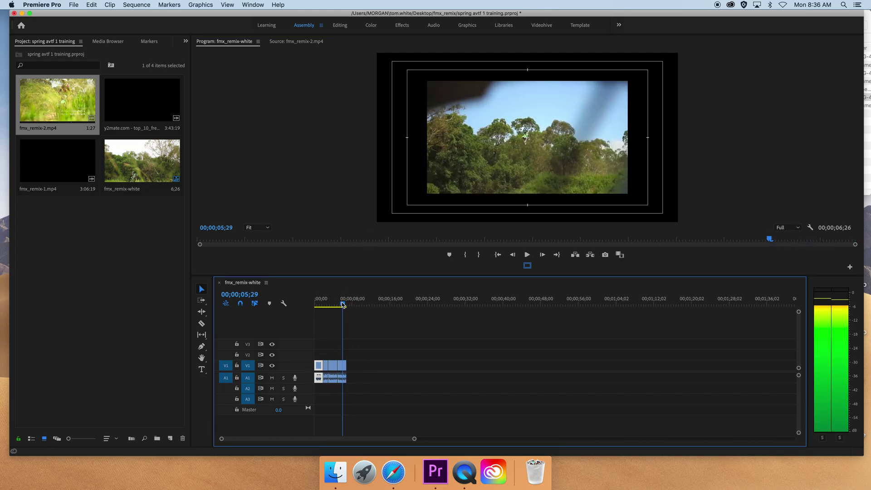
pyautogui.click(304, 41)
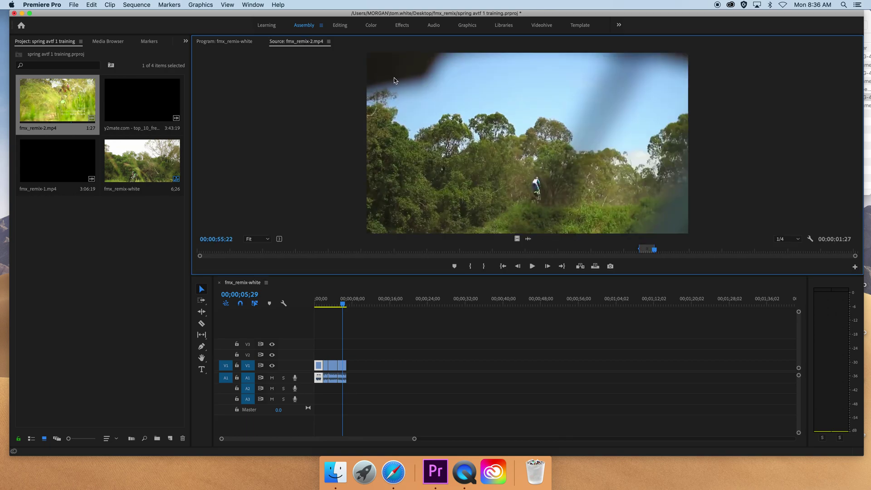
pyautogui.click(344, 369)
pyautogui.rightClick(343, 369)
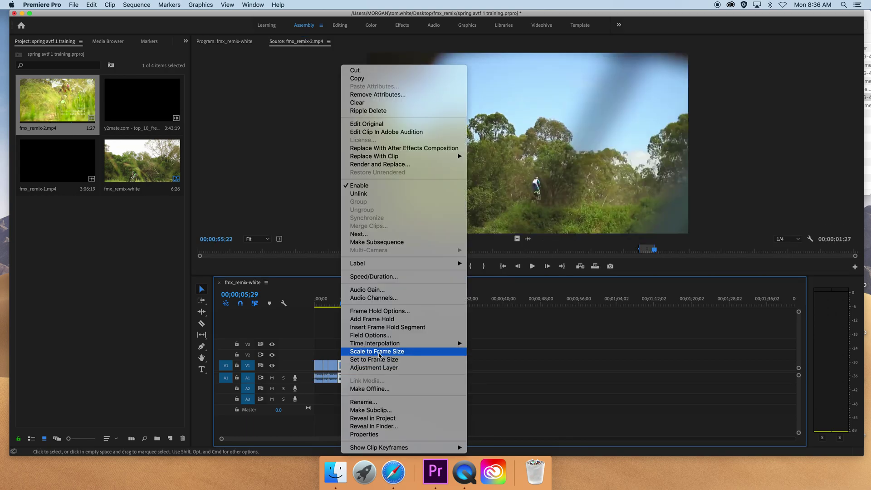
pyautogui.moveTo(413, 263)
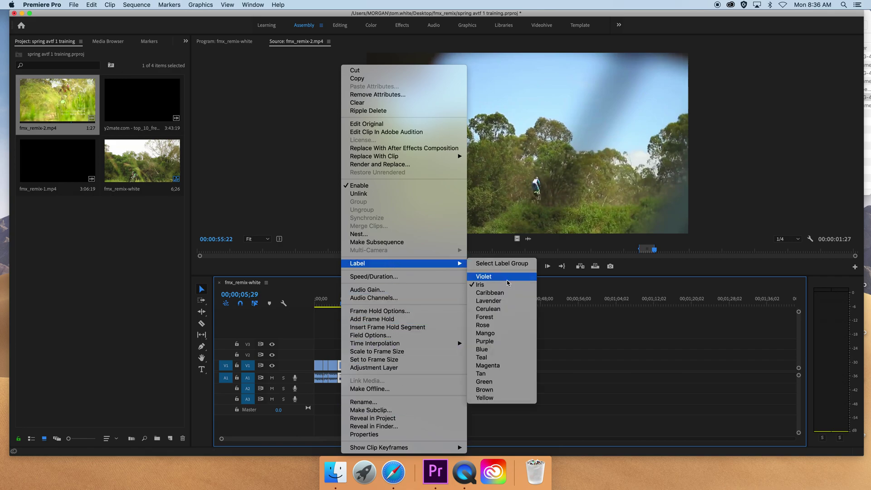
pyautogui.click(506, 349)
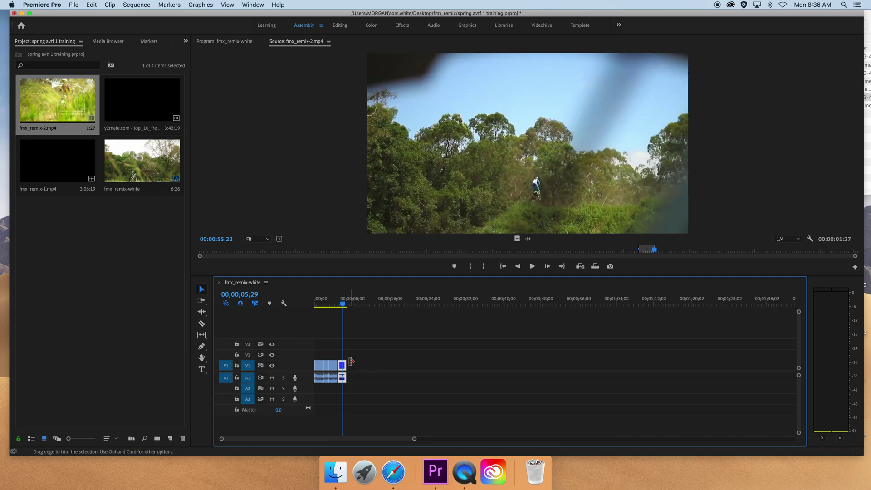
# - Try placing the marked shot, undo it, then delete the unwanted extra clip at the sequence end
pyautogui.moveTo(414, 438); pyautogui.dragTo(331, 446)
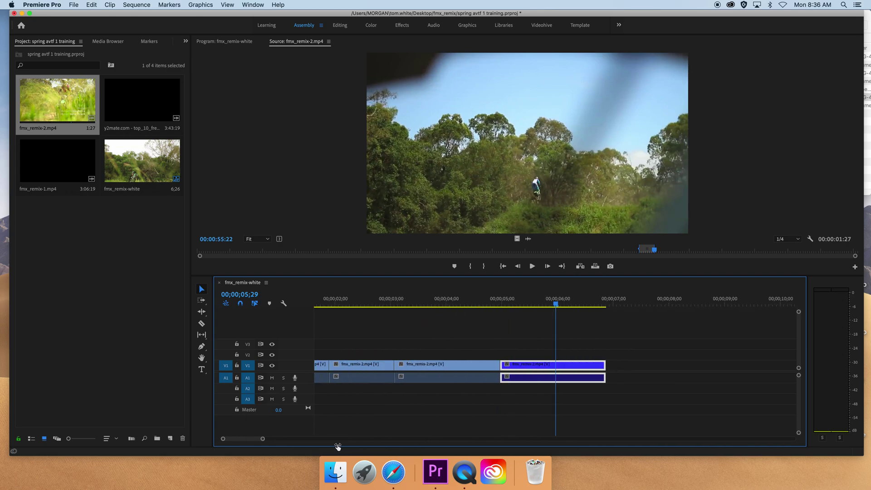
pyautogui.press('.')
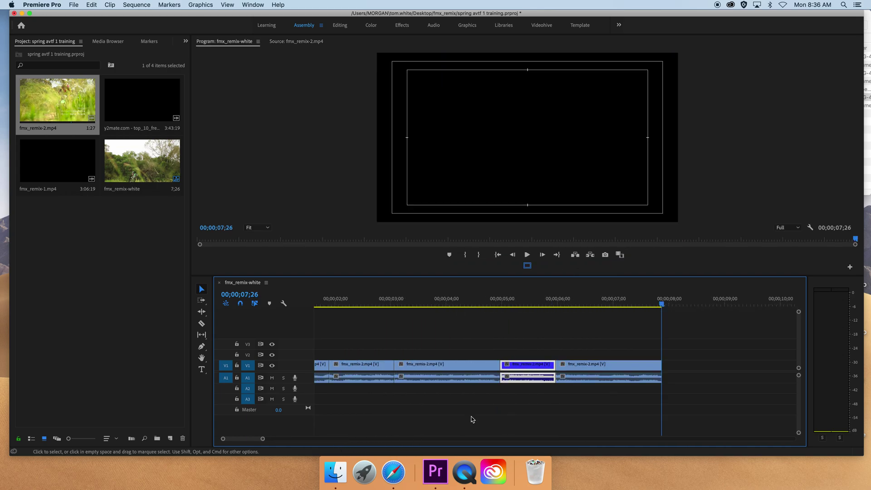
pyautogui.press('super+z')
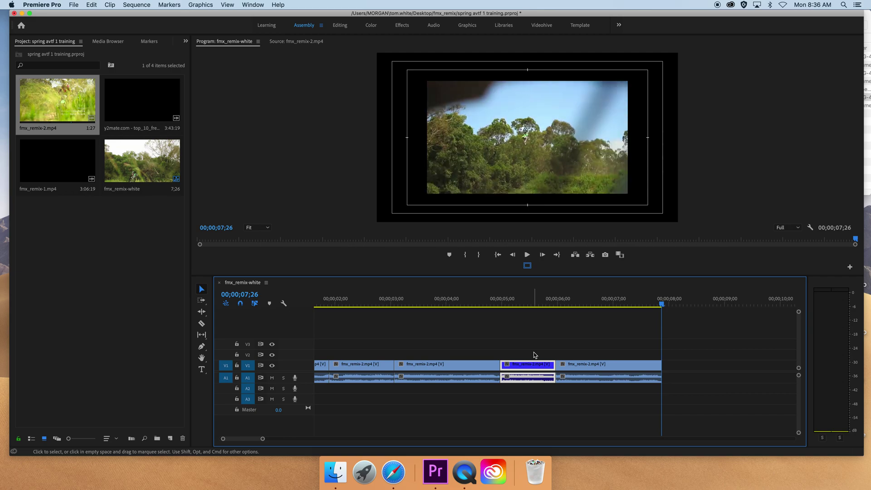
pyautogui.press('Down')
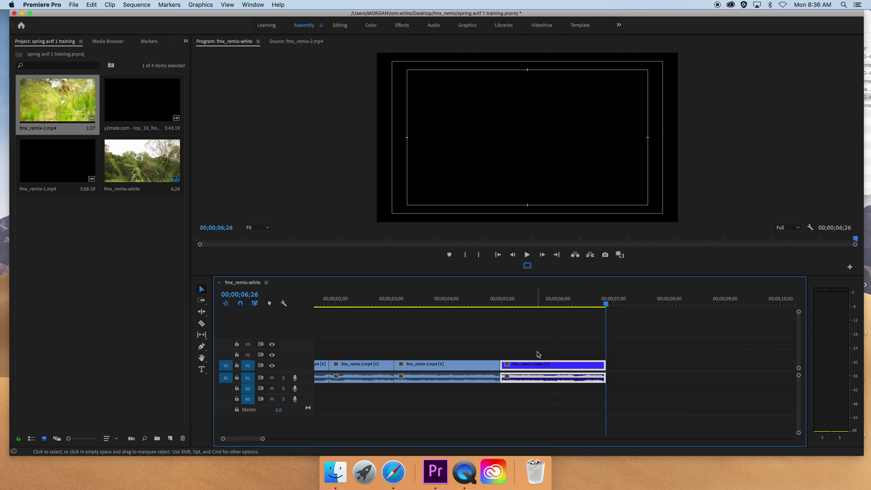
pyautogui.press('.')
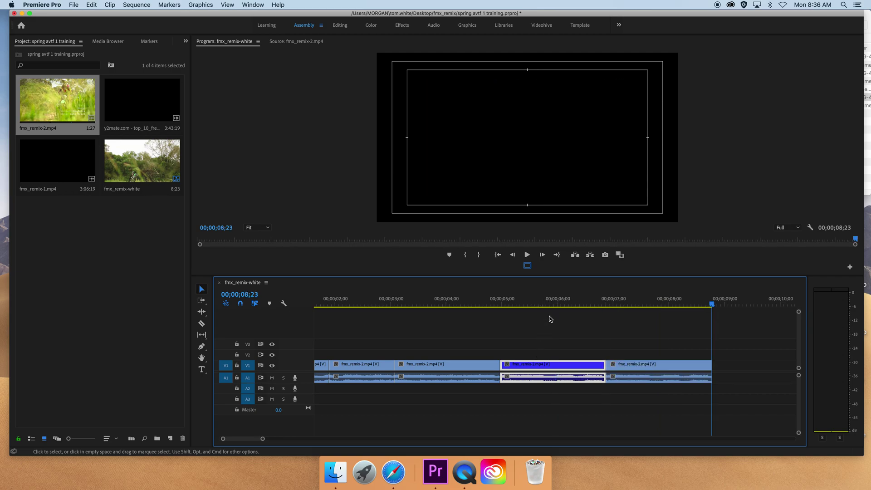
pyautogui.moveTo(590, 303); pyautogui.dragTo(640, 303)
pyautogui.click(642, 367)
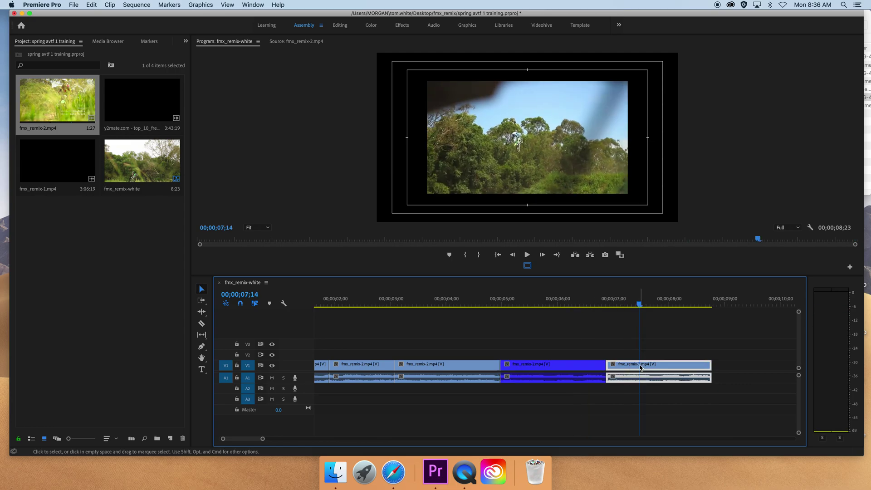
pyautogui.press('BackSpace')
pyautogui.press('Up')
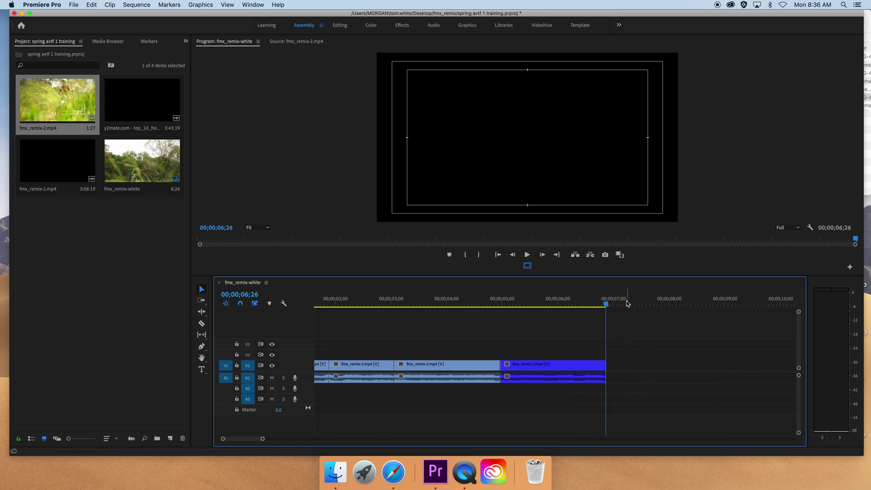
# - Mark a 1:21 shot in fmx_remix-2.mp4 and append it, ending the sequence at 8;17
pyautogui.click(299, 41)
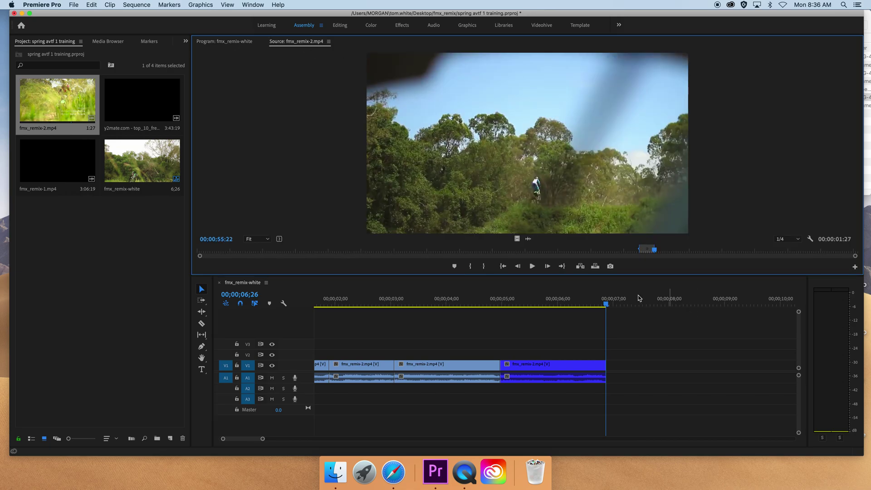
pyautogui.moveTo(656, 251); pyautogui.dragTo(680, 256)
pyautogui.press('i')
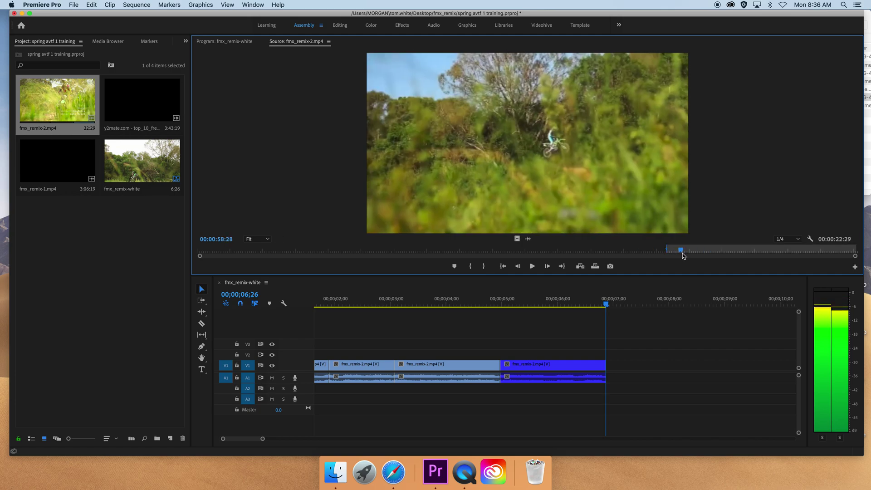
pyautogui.press('o')
pyautogui.press('.')
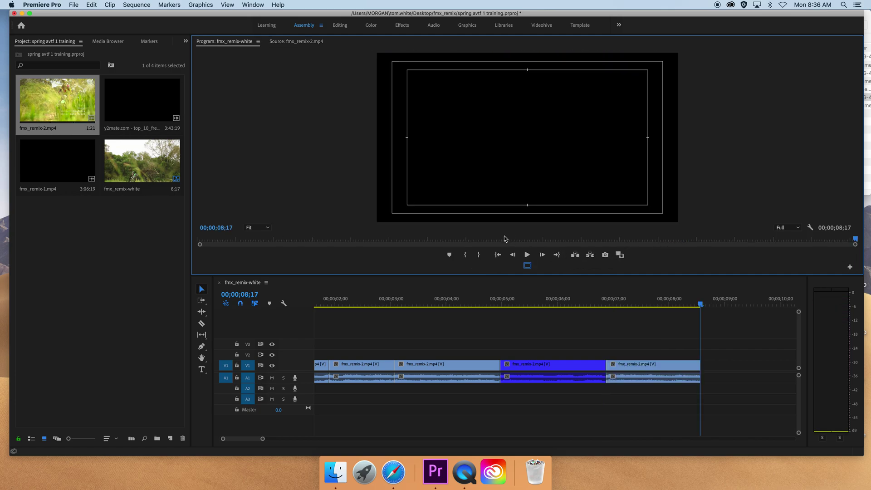
pyautogui.click(296, 41)
# - Mark and append a 2;01 shot from fmx_remix-2.mp4 to the sequence
pyautogui.moveTo(681, 253); pyautogui.dragTo(700, 252)
pyautogui.press('i')
pyautogui.press('space')
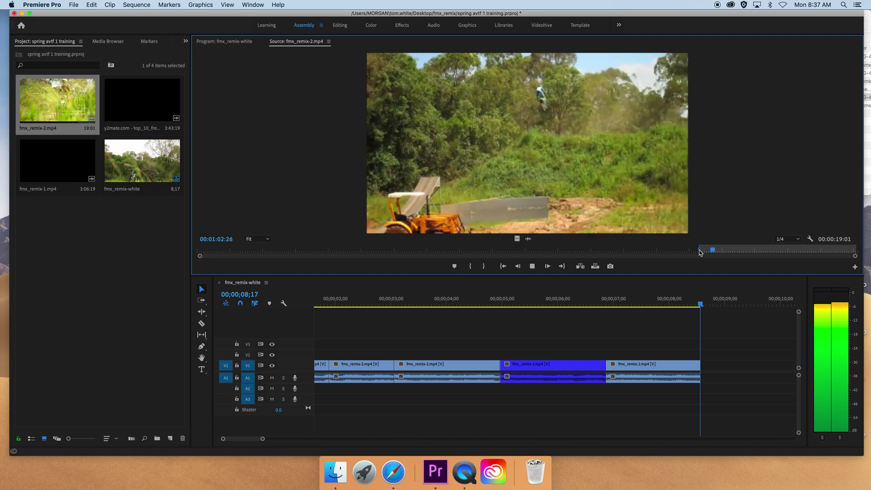
pyautogui.press('o')
pyautogui.press('space')
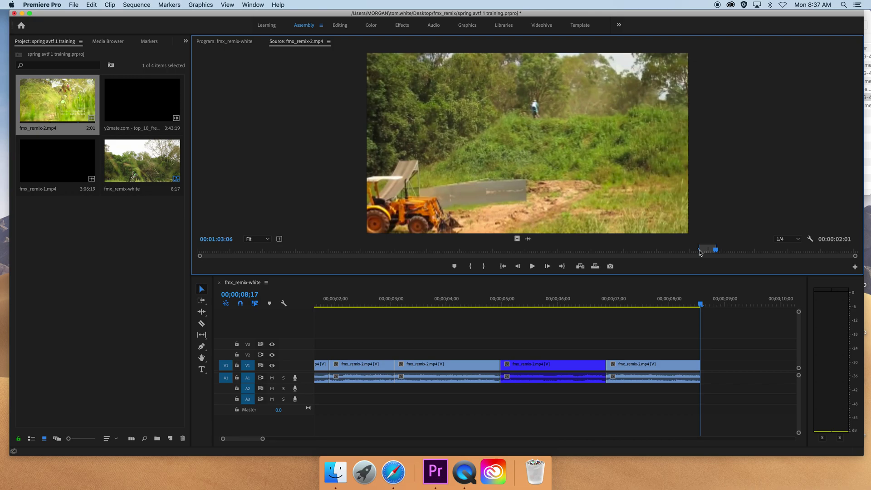
pyautogui.click(303, 42)
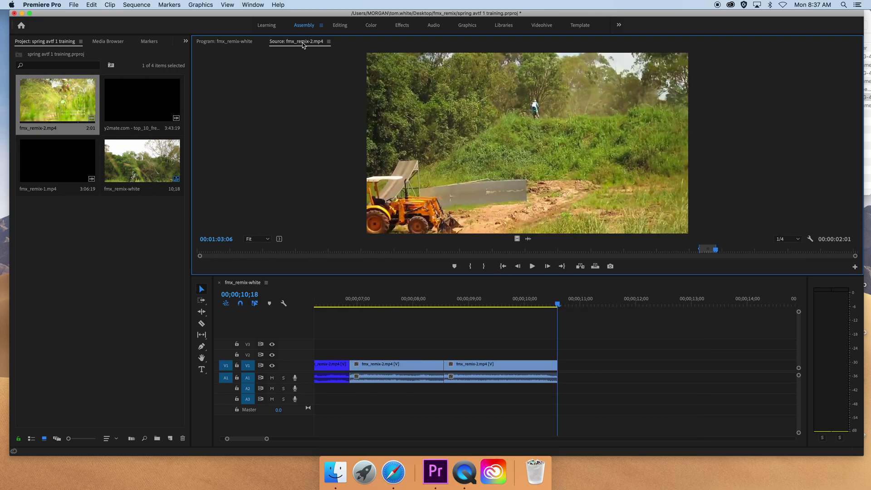
# - Mark and append a 2;03 shot, extending the sequence to 12;21
pyautogui.press('space')
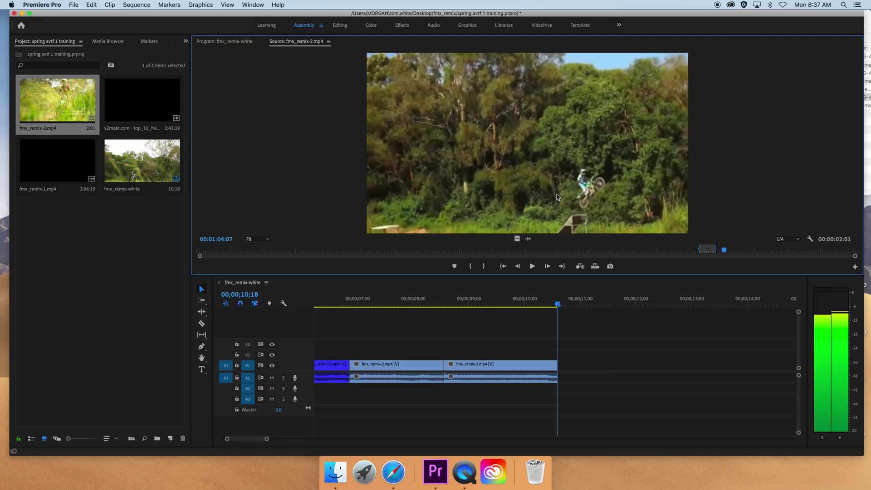
pyautogui.press('i')
pyautogui.press('space')
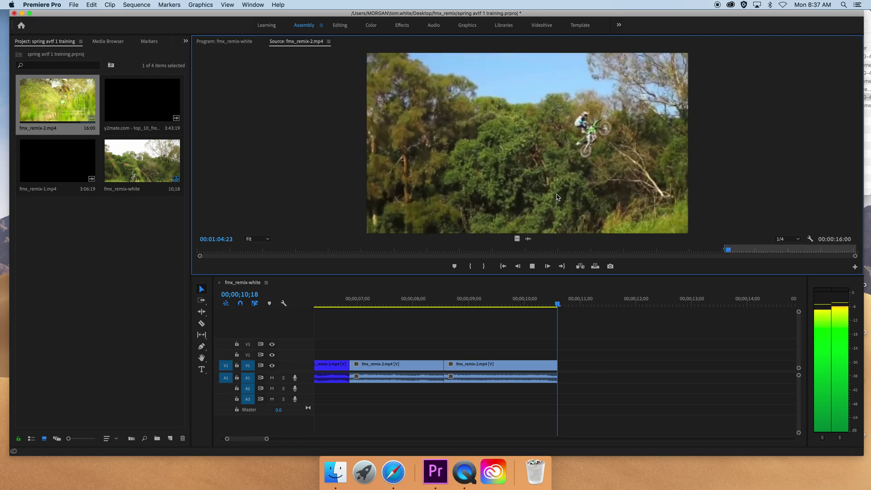
pyautogui.press('o')
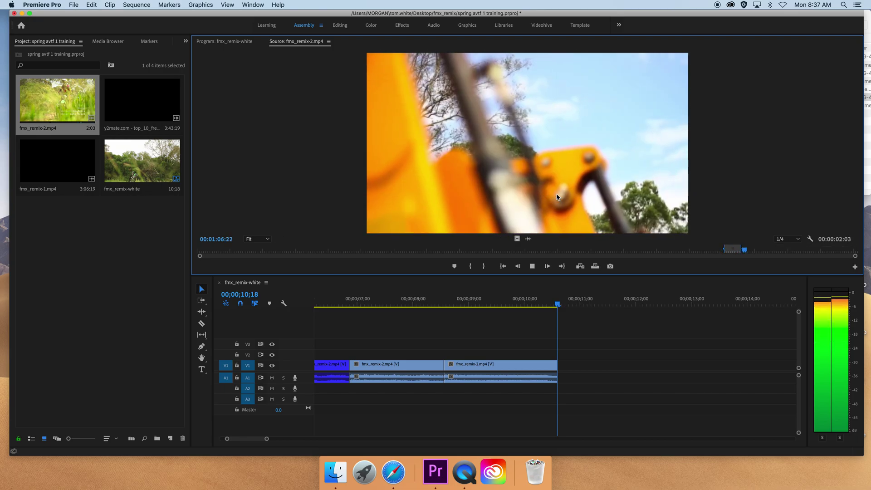
pyautogui.press('space')
pyautogui.press('.')
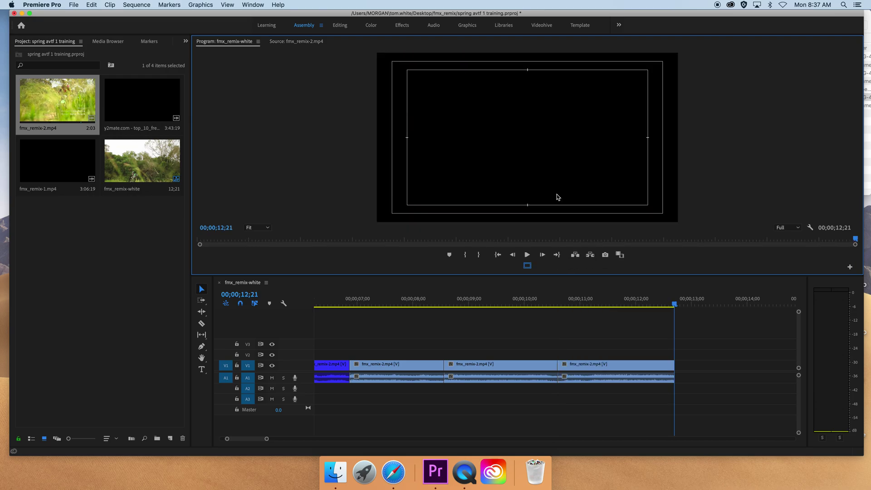
# - Replay the source footage, then fit the whole sequence in the timeline and scrub to the first shot
pyautogui.click(307, 40)
pyautogui.press('space')
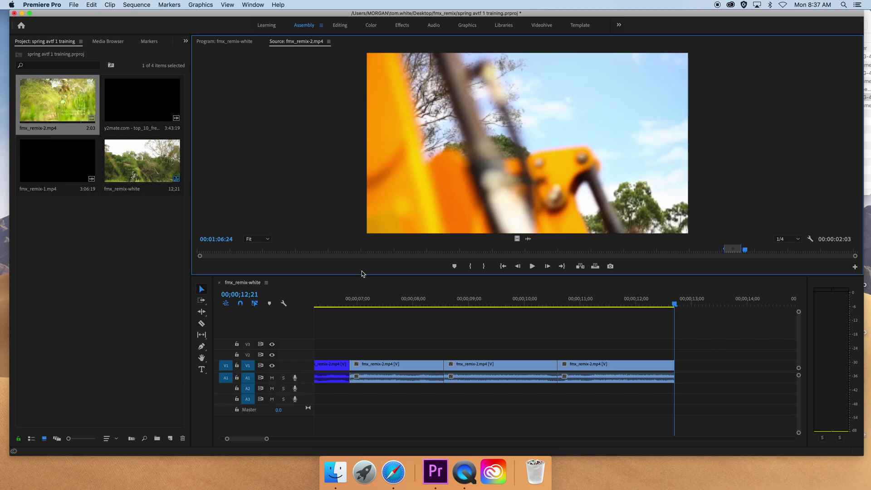
pyautogui.click(338, 301)
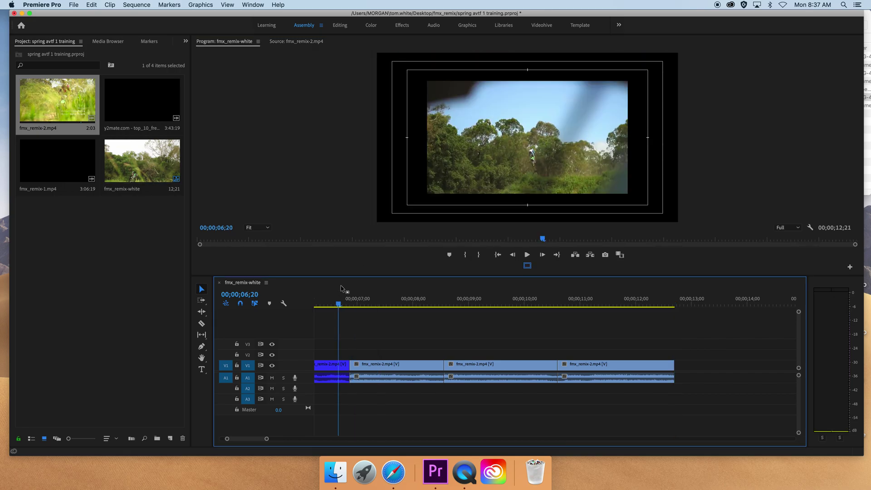
pyautogui.moveTo(339, 439)
pyautogui.mouseDown()
pyautogui.moveTo(417, 437)
pyautogui.moveTo(354, 438)
pyautogui.mouseUp()
pyautogui.press('Home')
pyautogui.moveTo(334, 304)
pyautogui.mouseDown()
pyautogui.moveTo(369, 305)
pyautogui.moveTo(301, 305)
pyautogui.moveTo(335, 305)
pyautogui.mouseUp()
# - Scale the first two shots up in the Program monitor so they fill the frame
pyautogui.click(431, 137)
pyautogui.moveTo(428, 137); pyautogui.dragTo(362, 156)
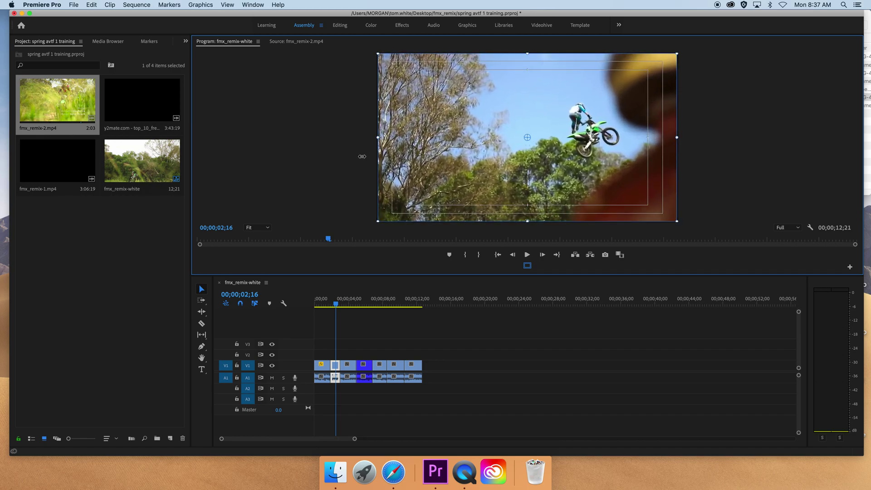
pyautogui.click(349, 303)
pyautogui.click(437, 131)
pyautogui.moveTo(427, 138); pyautogui.dragTo(361, 176)
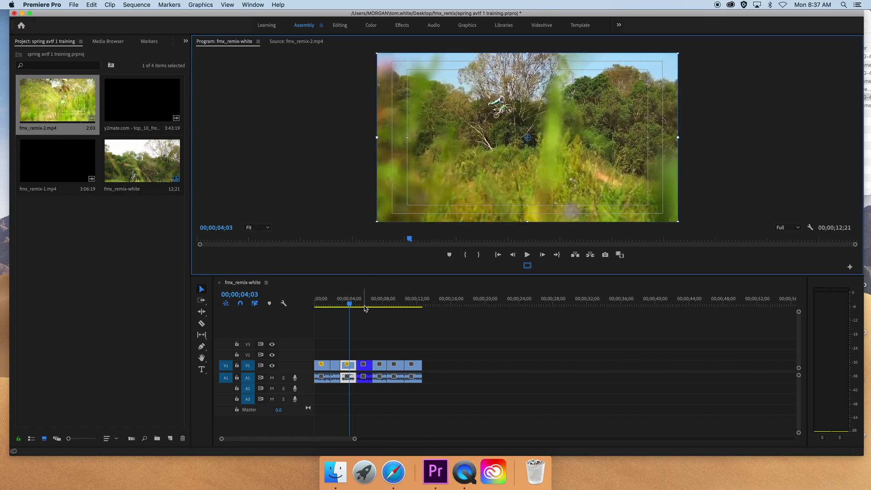
# - Enlarge the third and fourth shots to fill the frame
pyautogui.click(364, 303)
pyautogui.click(363, 365)
pyautogui.click(464, 147)
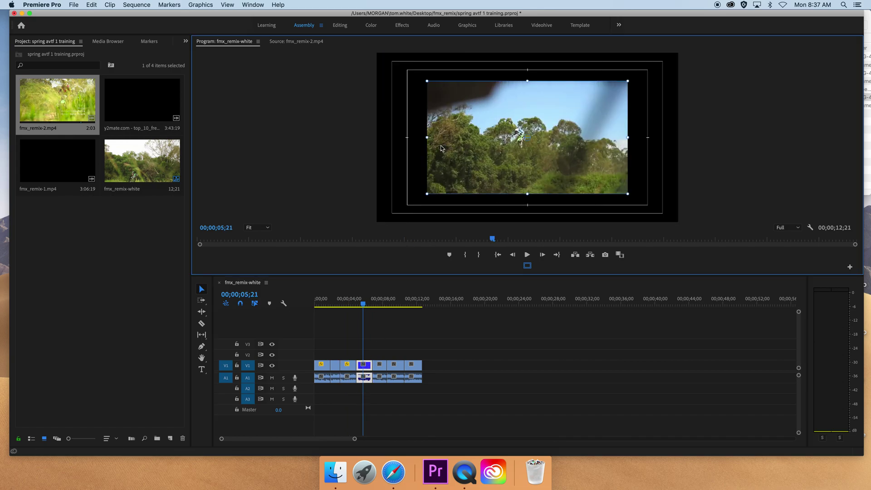
pyautogui.moveTo(427, 137); pyautogui.dragTo(360, 172)
pyautogui.click(383, 303)
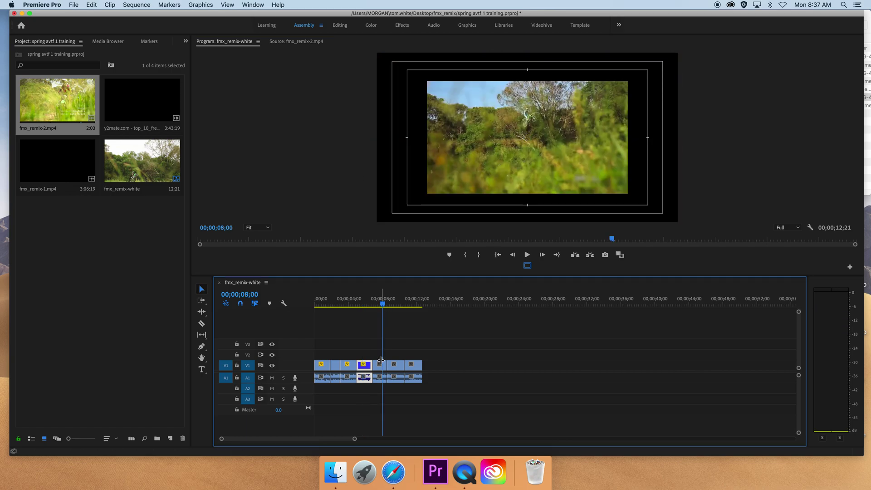
pyautogui.click(380, 365)
pyautogui.click(450, 153)
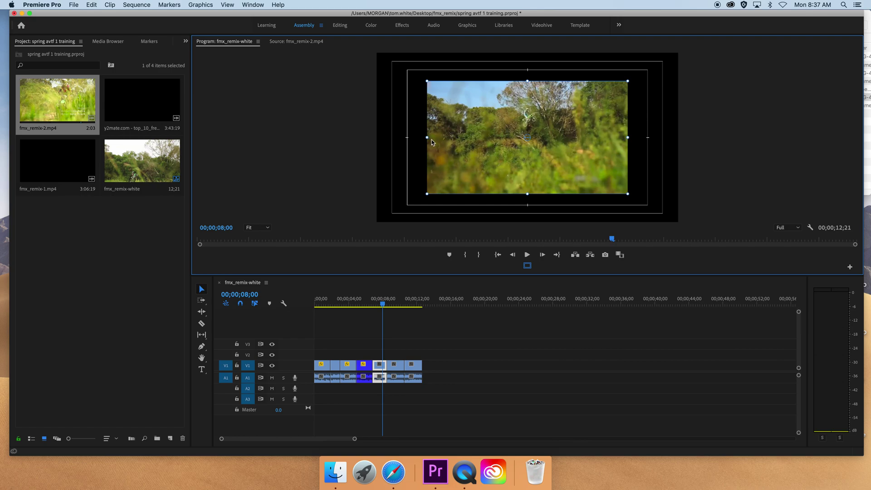
pyautogui.moveTo(427, 138); pyautogui.dragTo(361, 178)
# - Enlarge the fifth and final shots to fill the frame, then rewind the sequence to the start
pyautogui.click(399, 303)
pyautogui.click(395, 365)
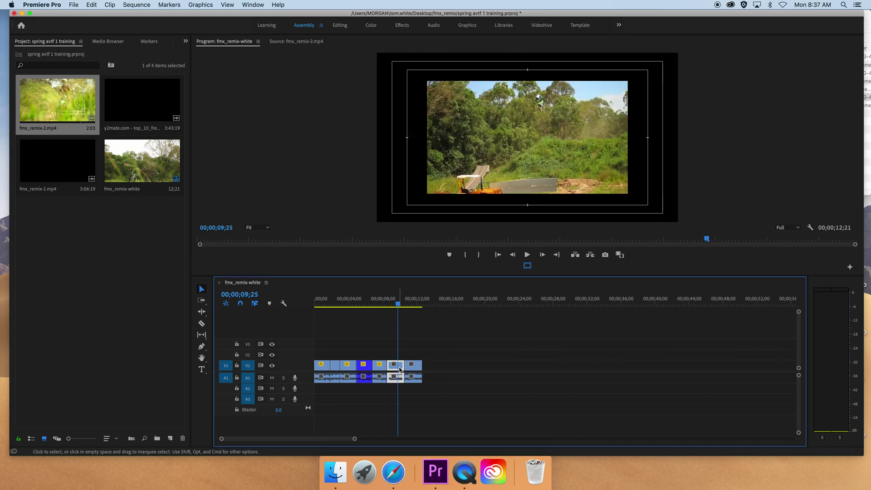
pyautogui.click(456, 137)
pyautogui.moveTo(428, 138); pyautogui.dragTo(362, 179)
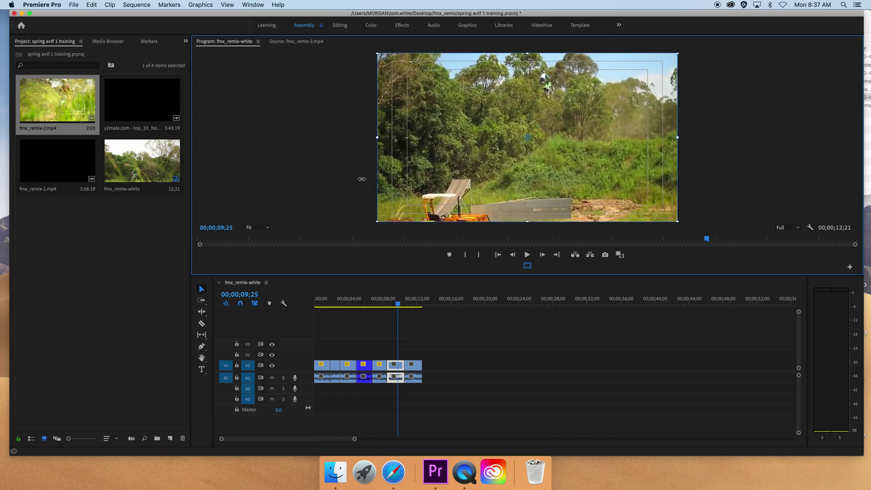
pyautogui.click(410, 303)
pyautogui.click(415, 368)
pyautogui.click(454, 139)
pyautogui.moveTo(432, 139); pyautogui.dragTo(360, 177)
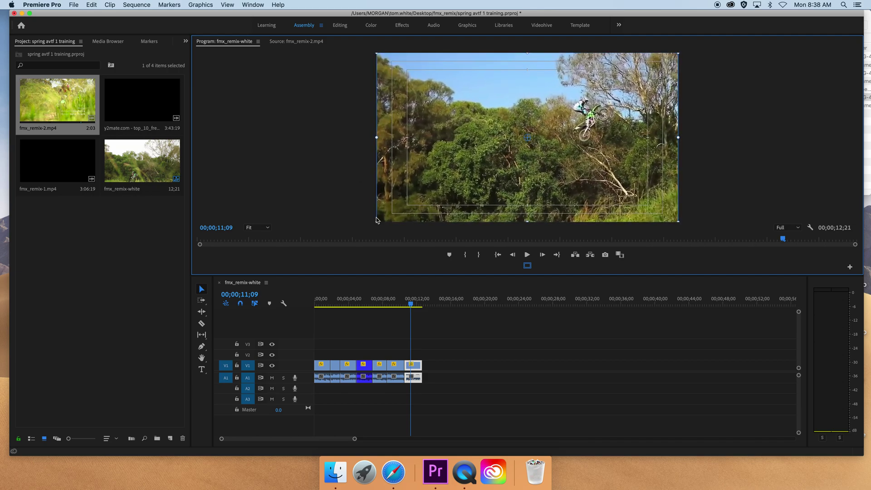
pyautogui.moveTo(394, 294); pyautogui.dragTo(245, 301)
# - Play the fmx_remix-white sequence through to 12;04, stop it, and save the project
pyautogui.press('space')
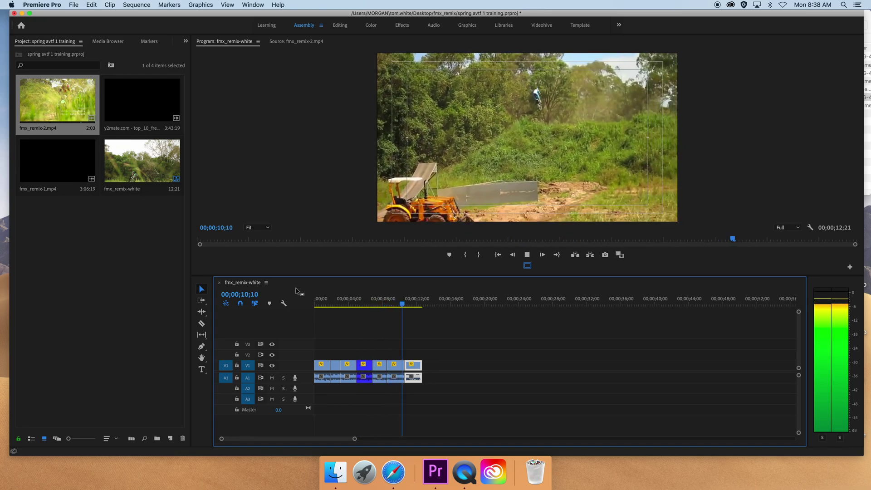
pyautogui.press('space')
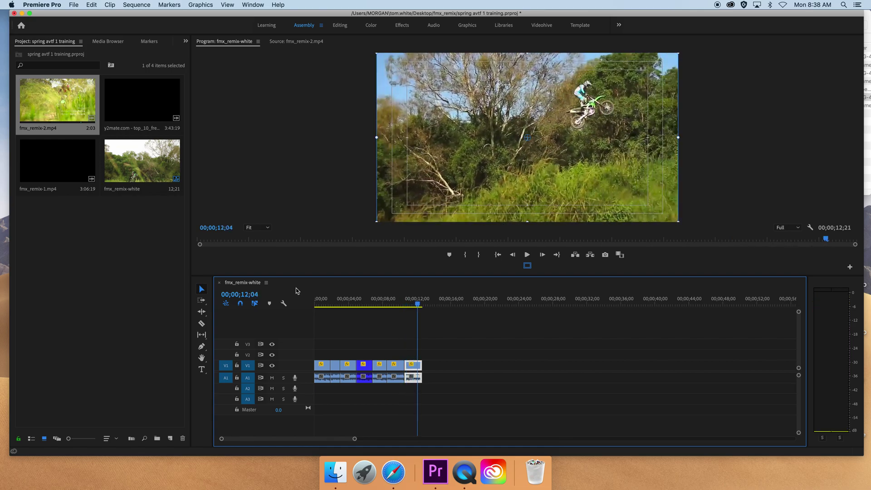
pyautogui.press('cmd+s')
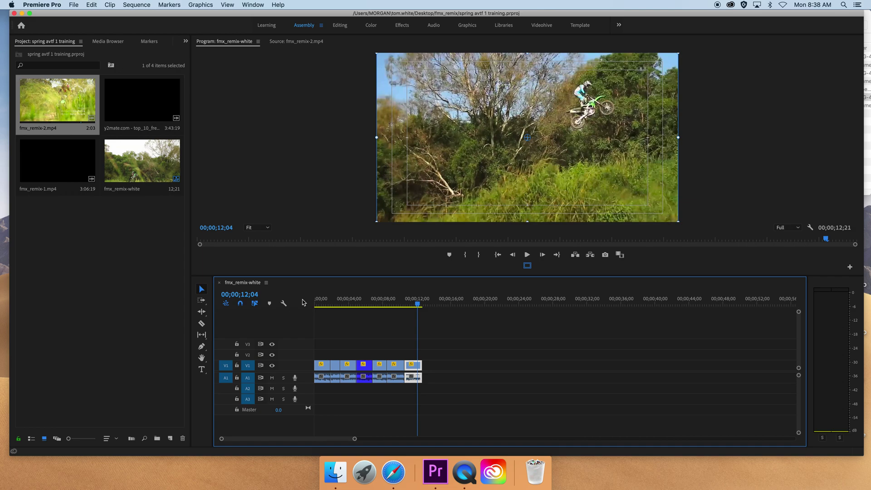
pyautogui.press('super+s')
# - Open the export settings for the fmx_remix-white sequence via File > Export > Media
pyautogui.click(74, 6)
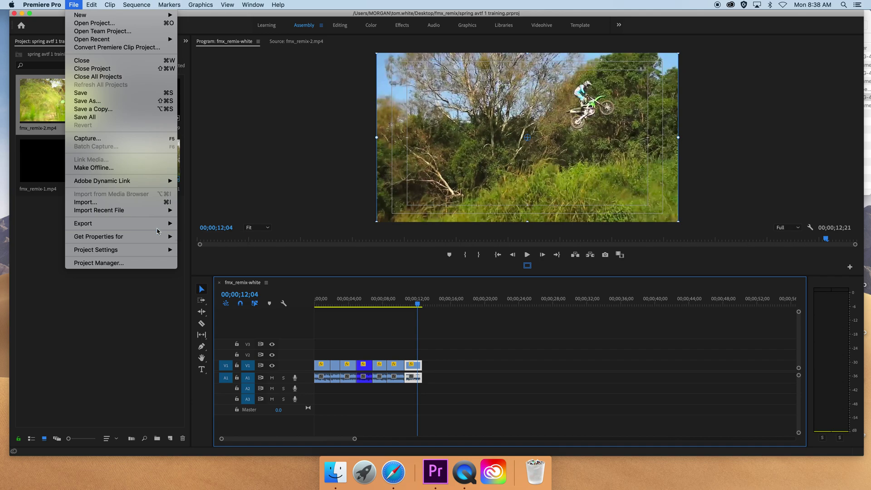
pyautogui.moveTo(159, 228)
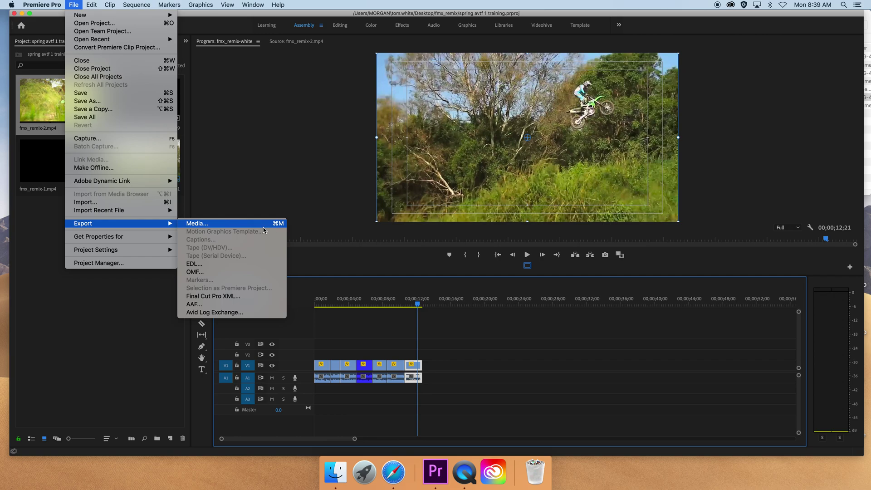
pyautogui.click(197, 224)
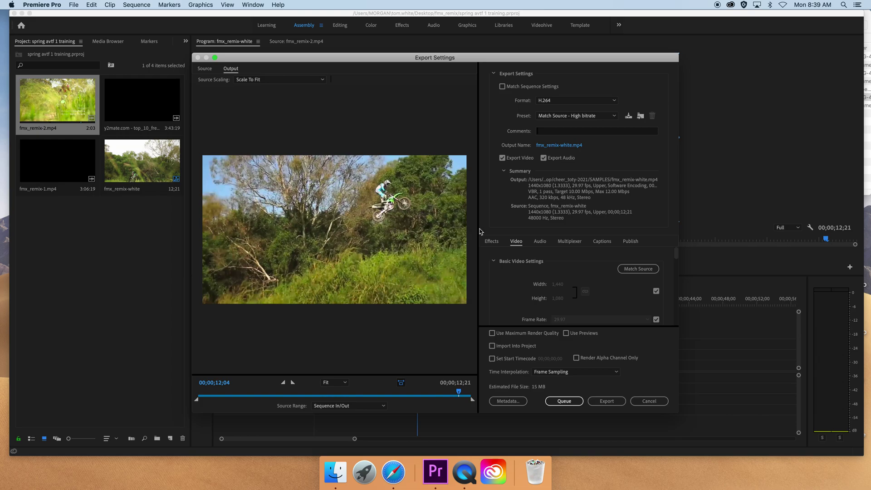
# - Keep H.264 format with the Match Source - High bitrate preset, then open the output name dialog
pyautogui.click(568, 101)
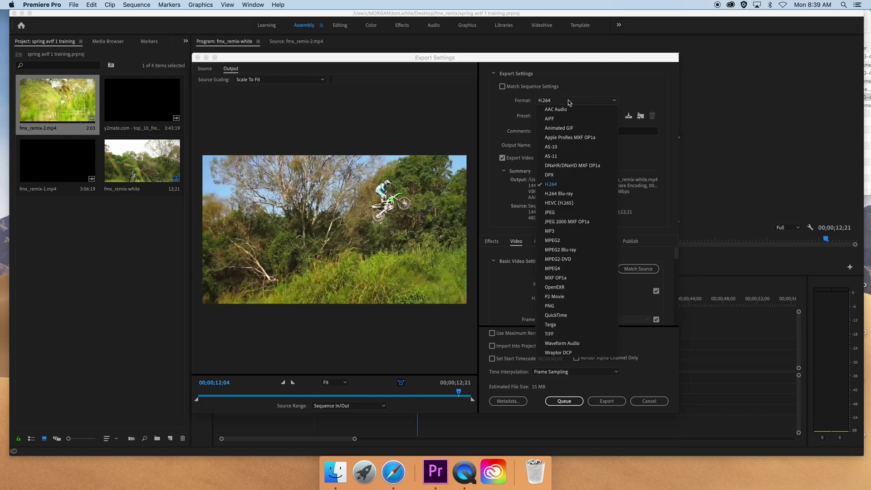
pyautogui.click(567, 104)
pyautogui.click(543, 104)
pyautogui.click(552, 188)
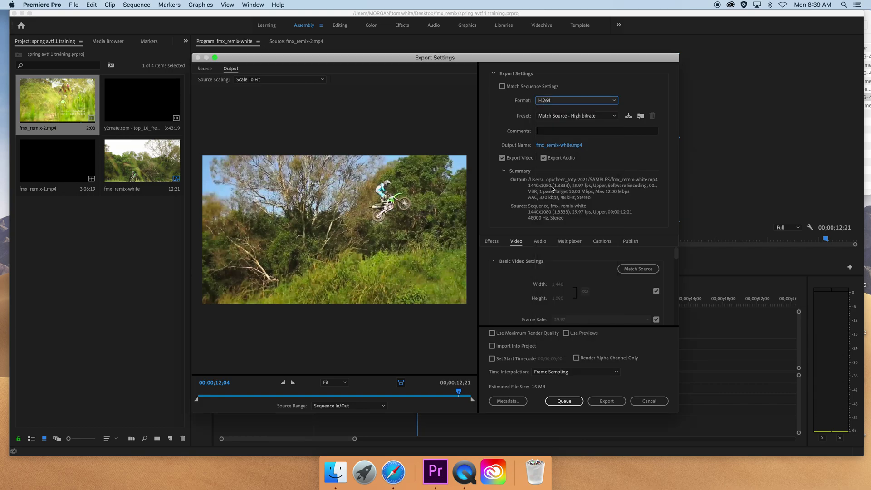
pyautogui.click(563, 117)
pyautogui.click(562, 128)
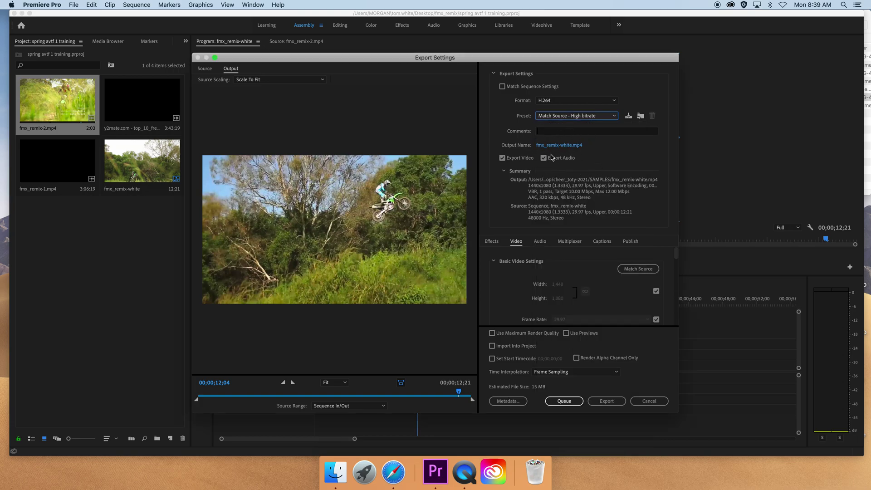
pyautogui.click(549, 146)
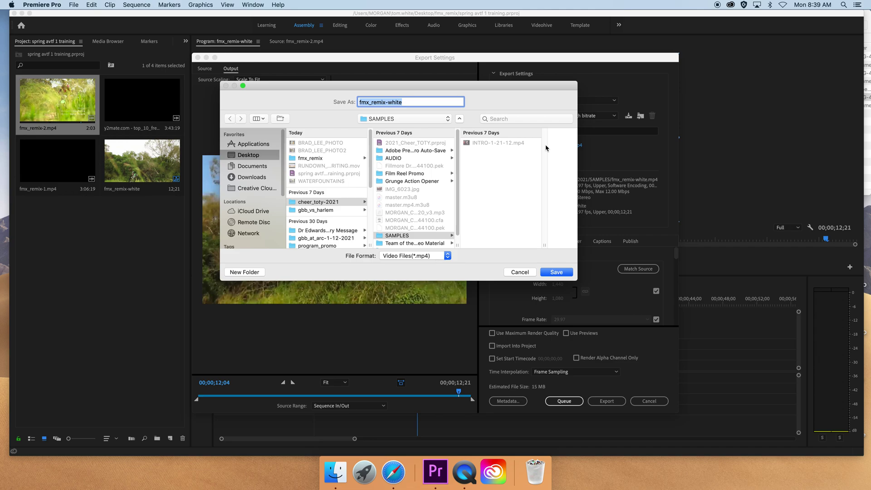
# - Name the output fmx_remix-white-1-25-21 and save it to the fmx_remix folder
pyautogui.press('Right')
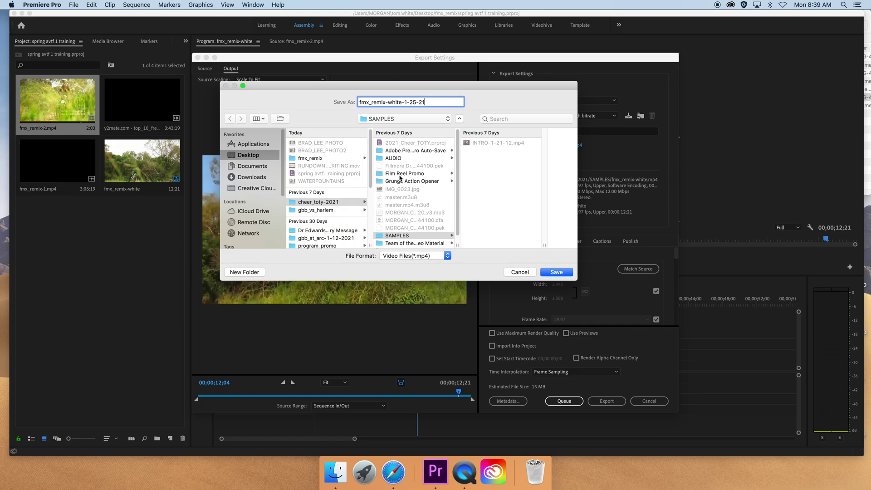
pyautogui.click(311, 159)
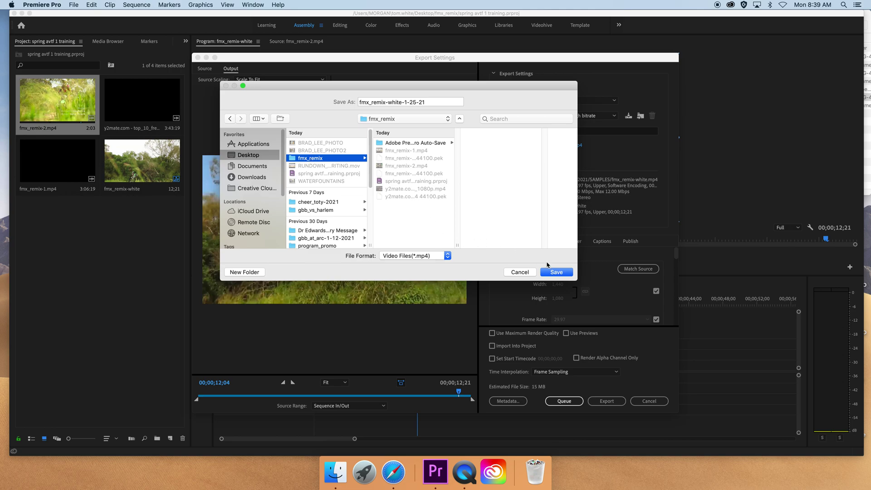
pyautogui.click(557, 273)
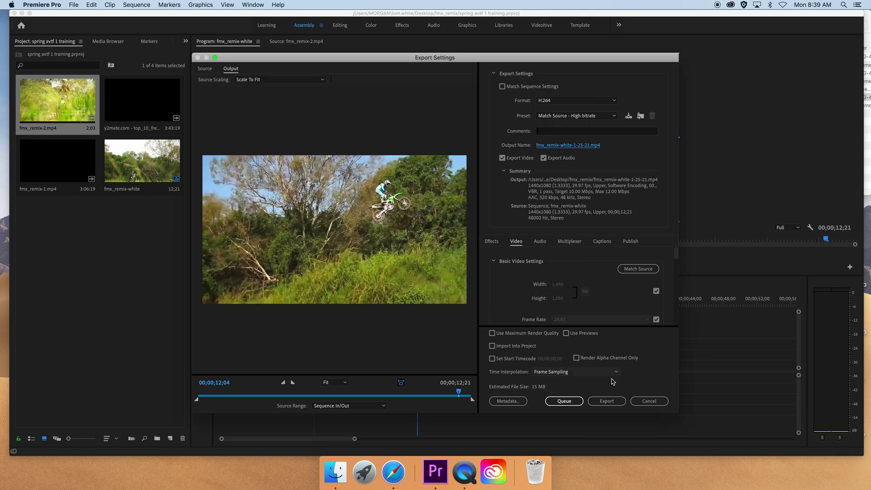
# - Export the sequence, then open fmx_remix-white-1-25-21.mp4 from the fmx_remix folder in Finder
pyautogui.click(610, 402)
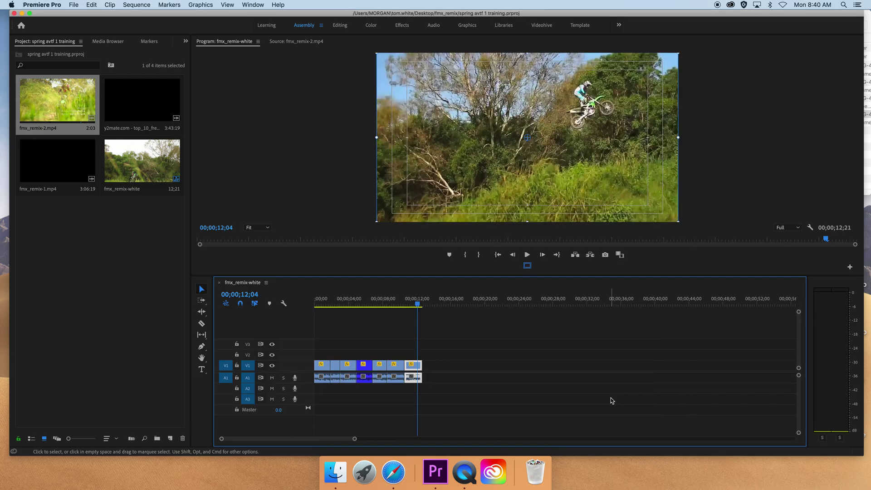
pyautogui.click(335, 472)
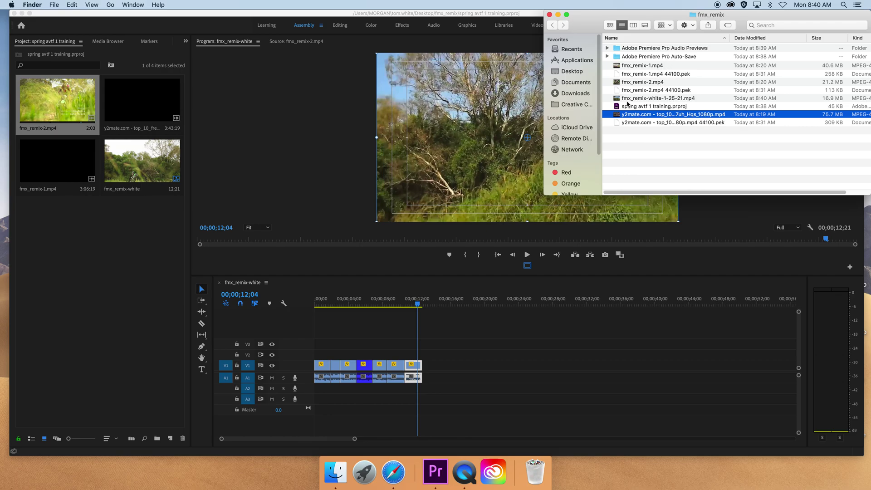
pyautogui.doubleClick(619, 99)
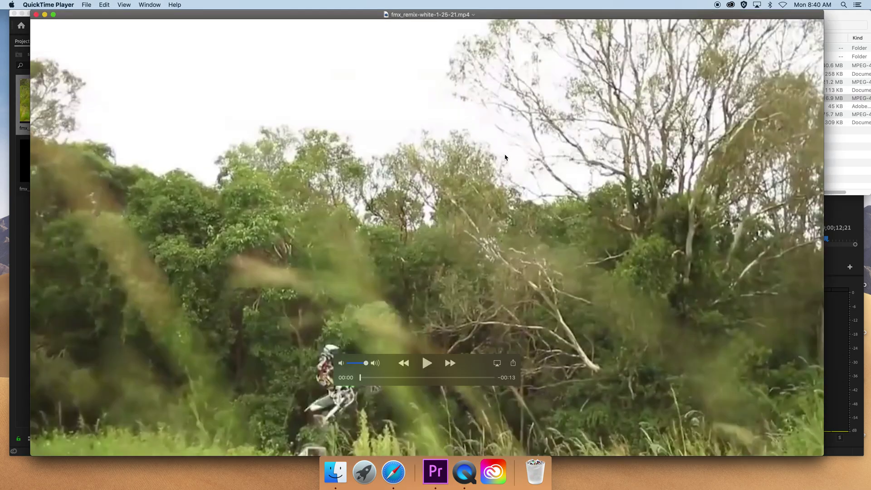
# - Play the exported video to about 0:03, close QuickTime, and return to Premiere Pro
pyautogui.click(428, 364)
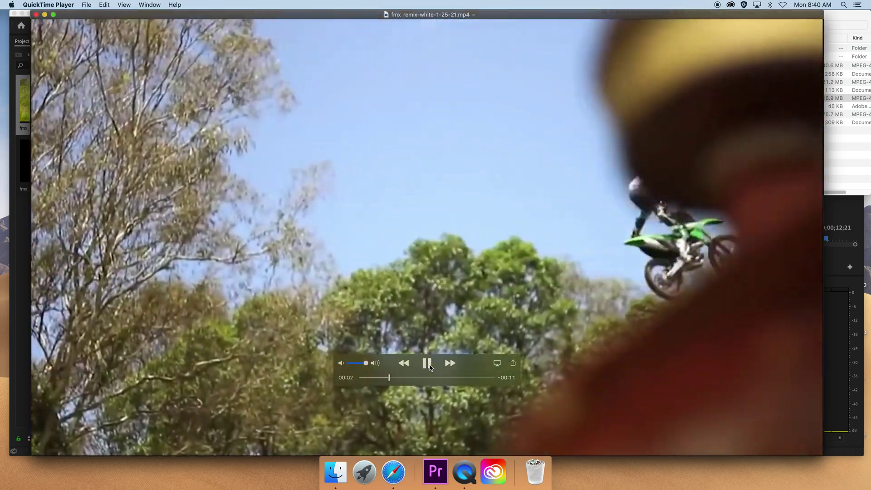
pyautogui.click(429, 364)
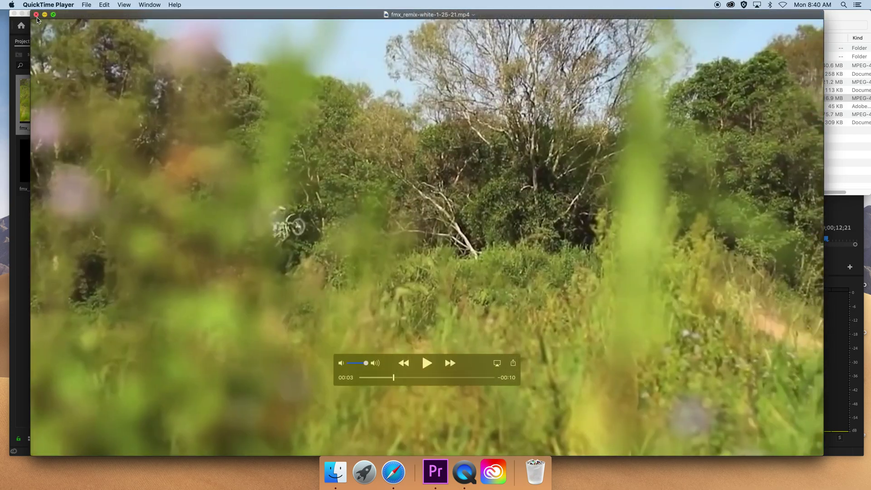
pyautogui.click(36, 15)
pyautogui.click(340, 162)
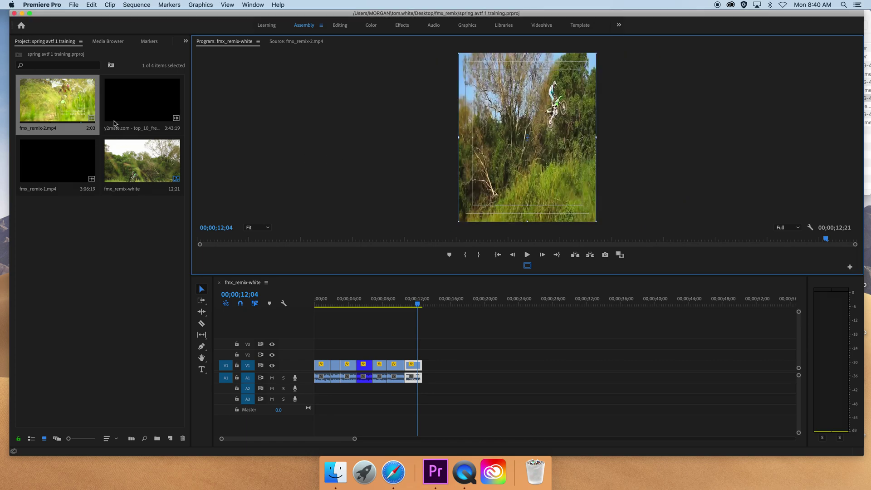
# - Load the y2mate freestyle motocross clip in the Source monitor and find the backflip
pyautogui.click(68, 159)
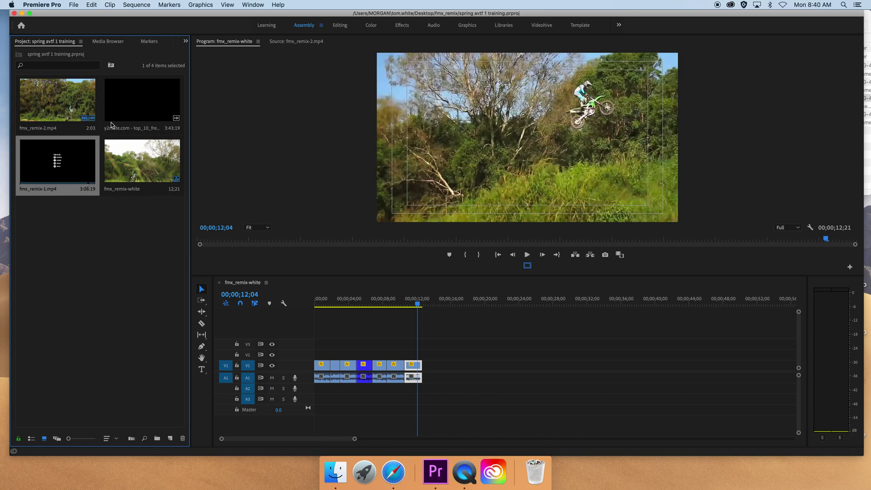
pyautogui.hotkey('shift', '2')
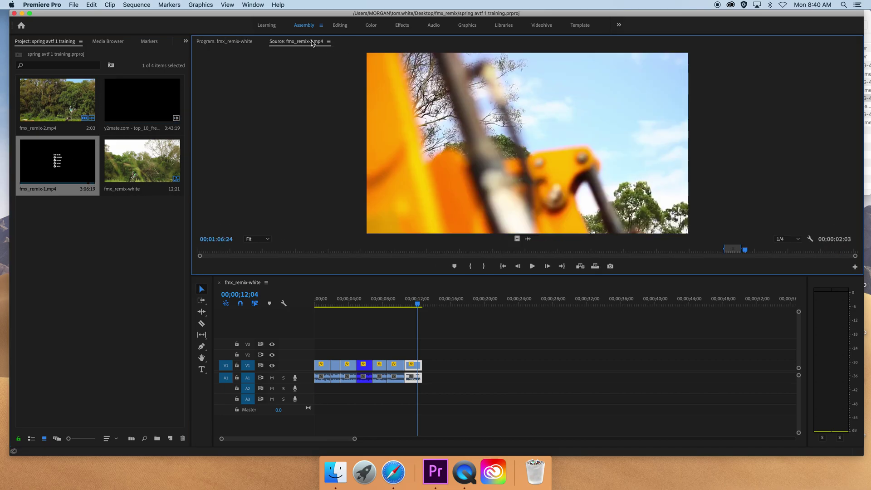
pyautogui.doubleClick(133, 100)
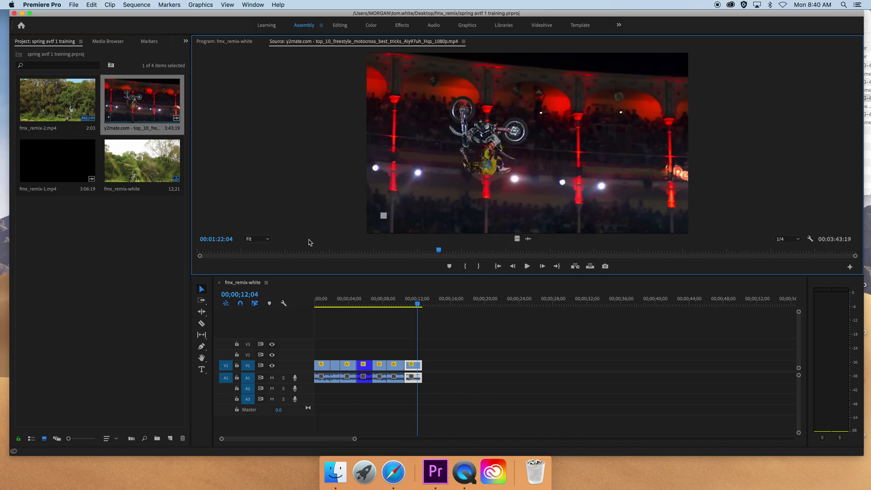
pyautogui.click(303, 250)
pyautogui.moveTo(303, 251); pyautogui.dragTo(276, 250)
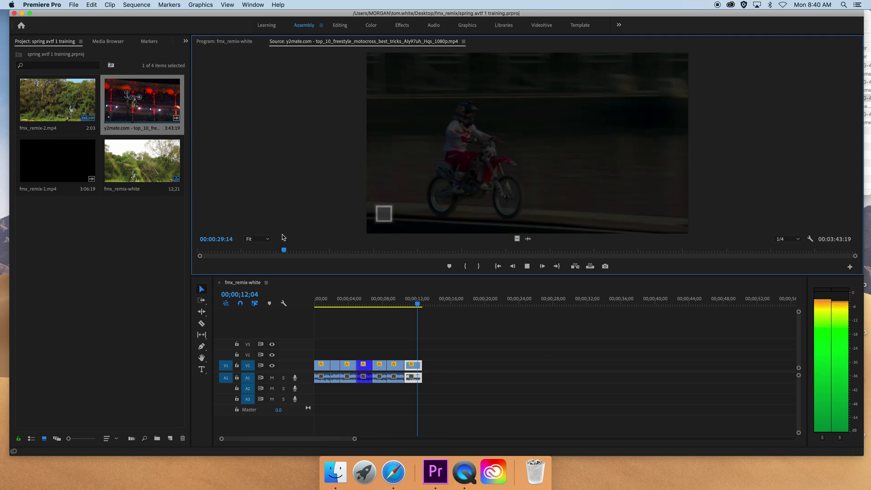
pyautogui.press('space')
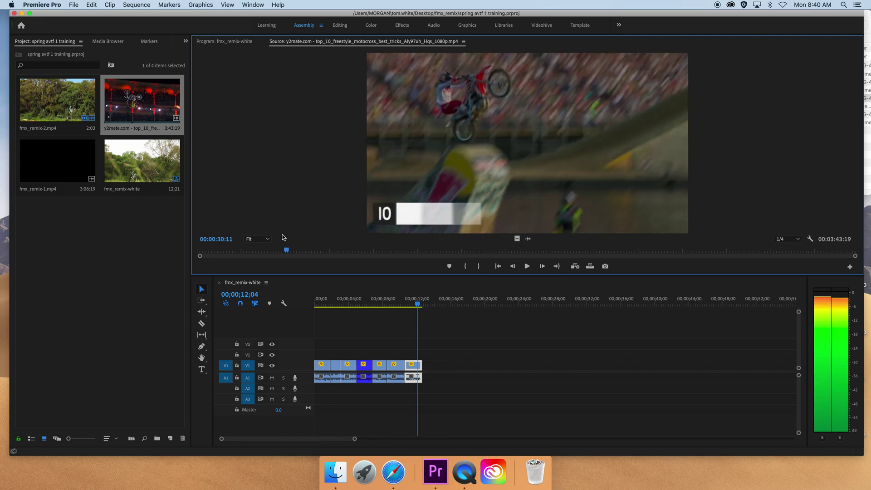
# - Mark the backflip shot from In 00:00:30:11 to Out 00:00:32:15
pyautogui.press('i')
pyautogui.press('space')
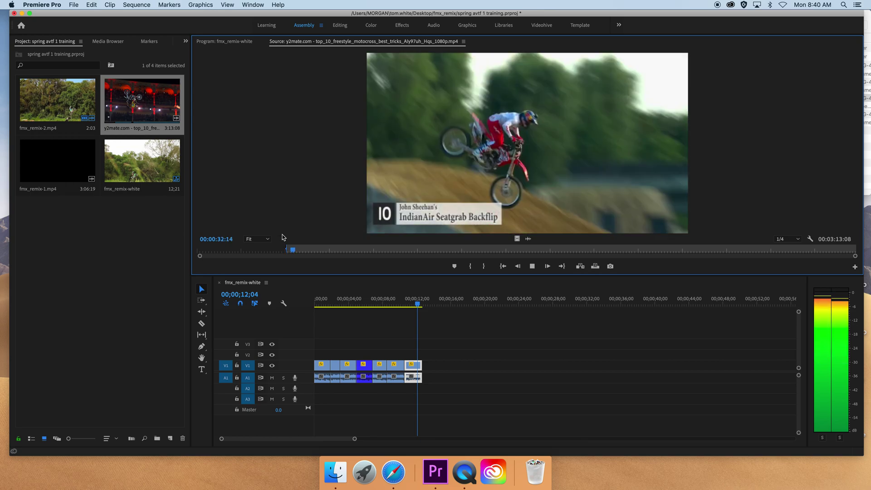
pyautogui.press('space')
pyautogui.press('Left')
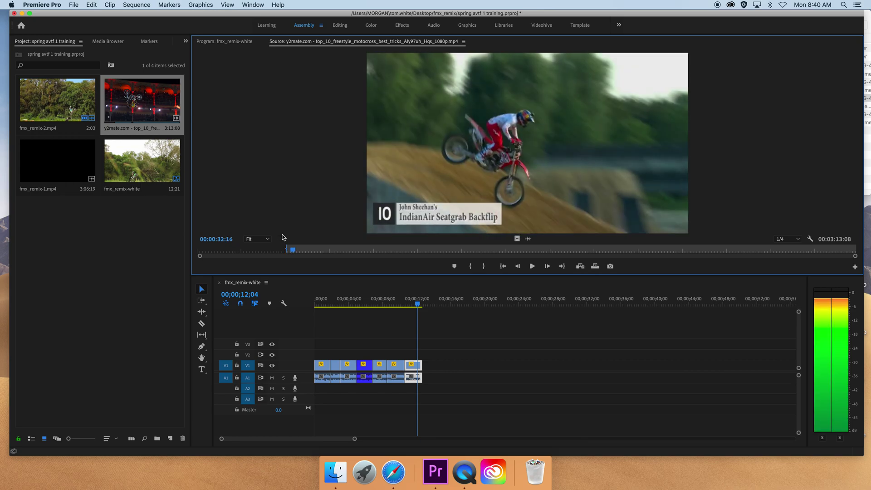
pyautogui.press('Left')
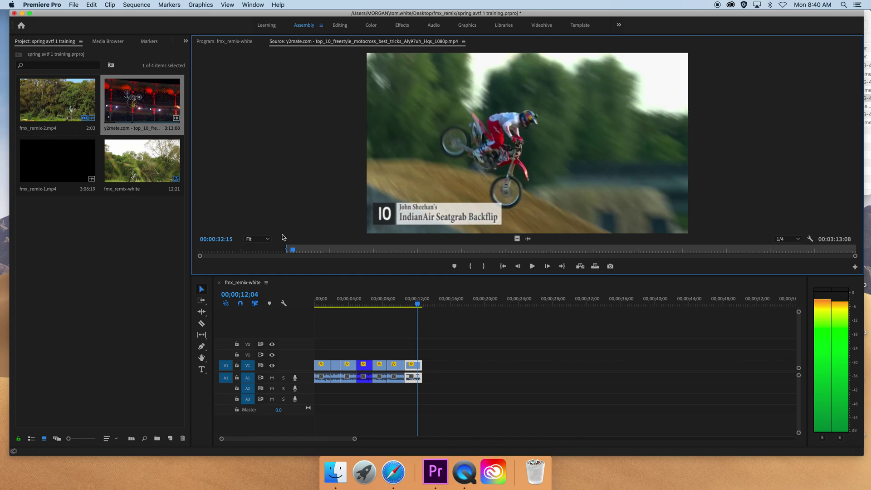
pyautogui.press('o')
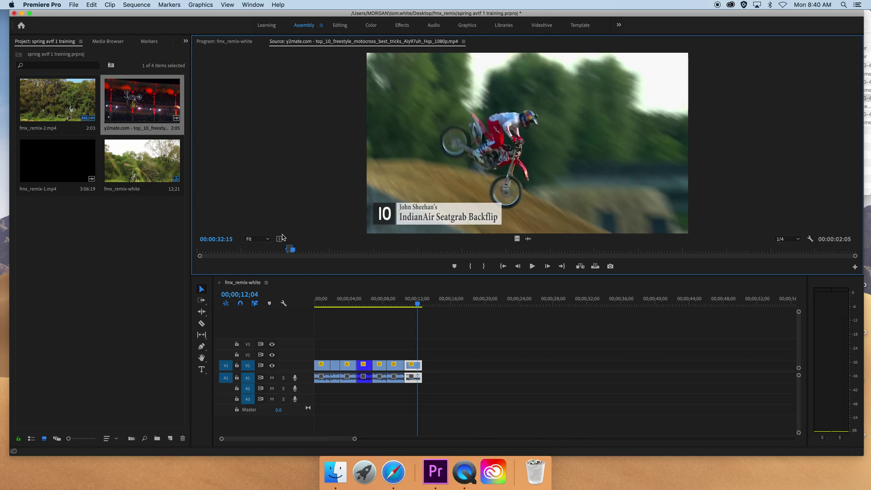
# - Overwrite the backflip shot at the sequence end, extending it to 14;26, and save the project
pyautogui.moveTo(418, 304); pyautogui.dragTo(423, 307)
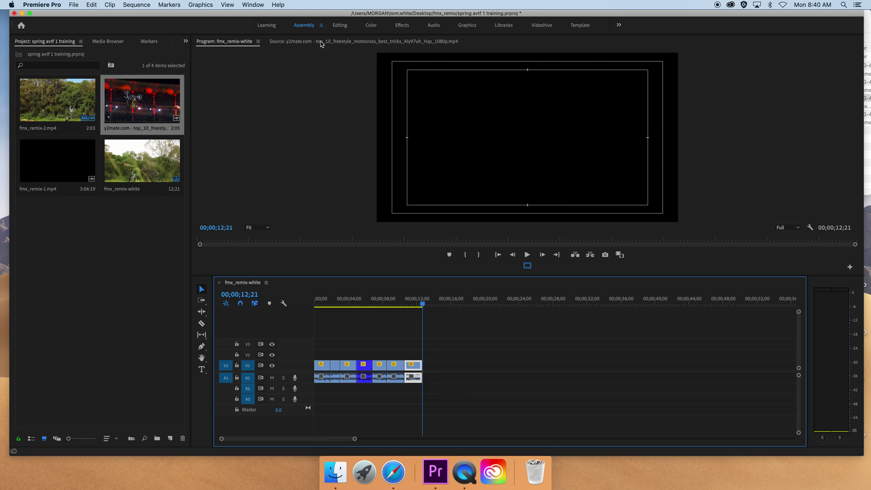
pyautogui.click(320, 41)
pyautogui.press('.')
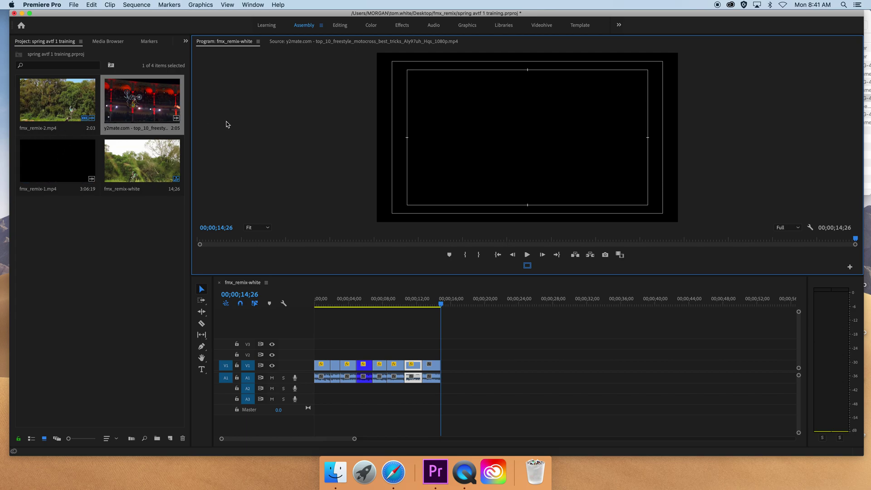
pyautogui.press('super+s')
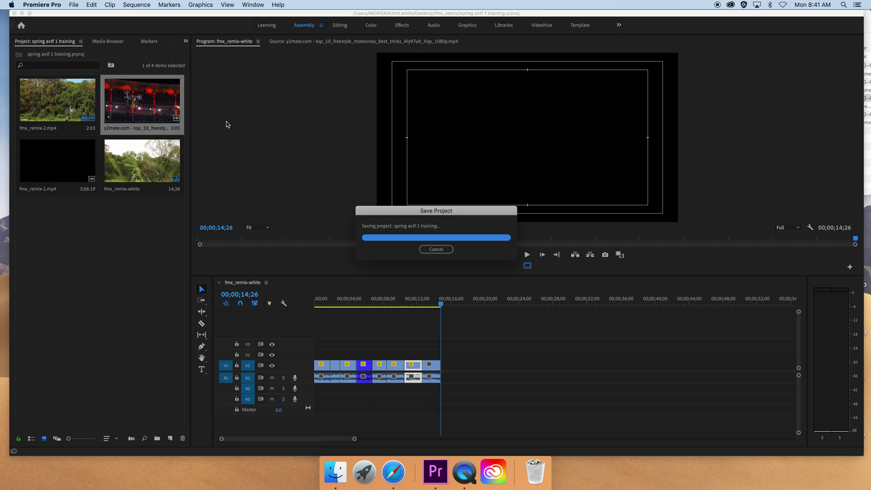